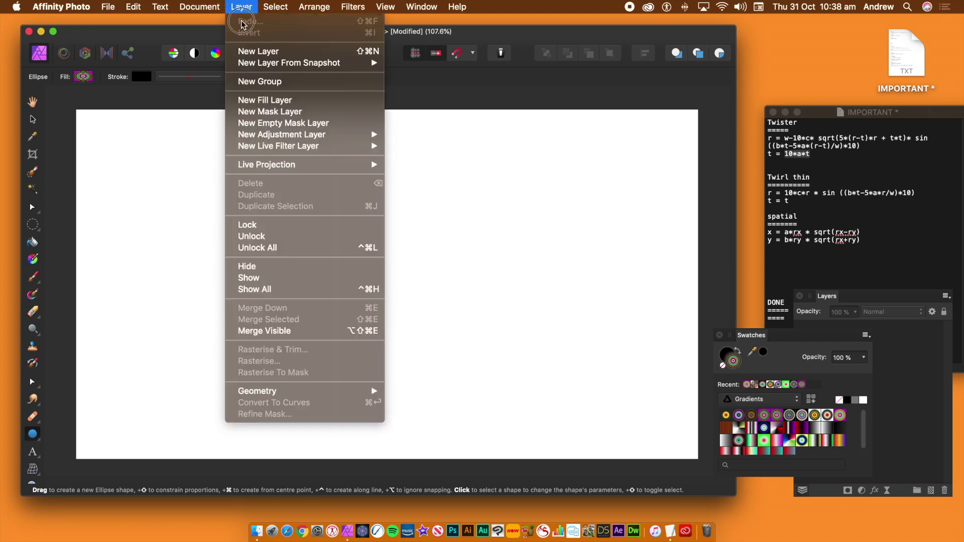
Add a new layer and fill it with solid black using Edit > Fill.
left_click(258, 48)
key("a")
left_click(134, 7)
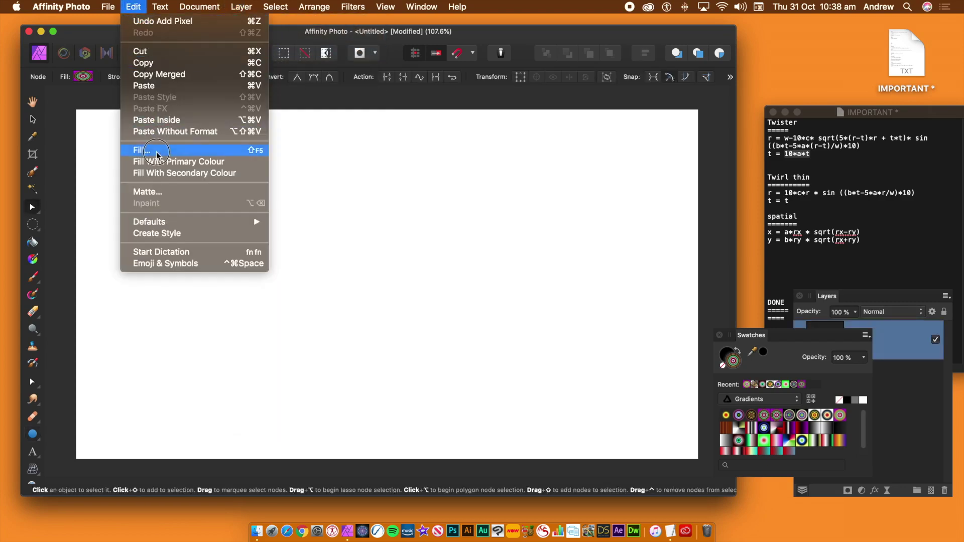
left_click(148, 150)
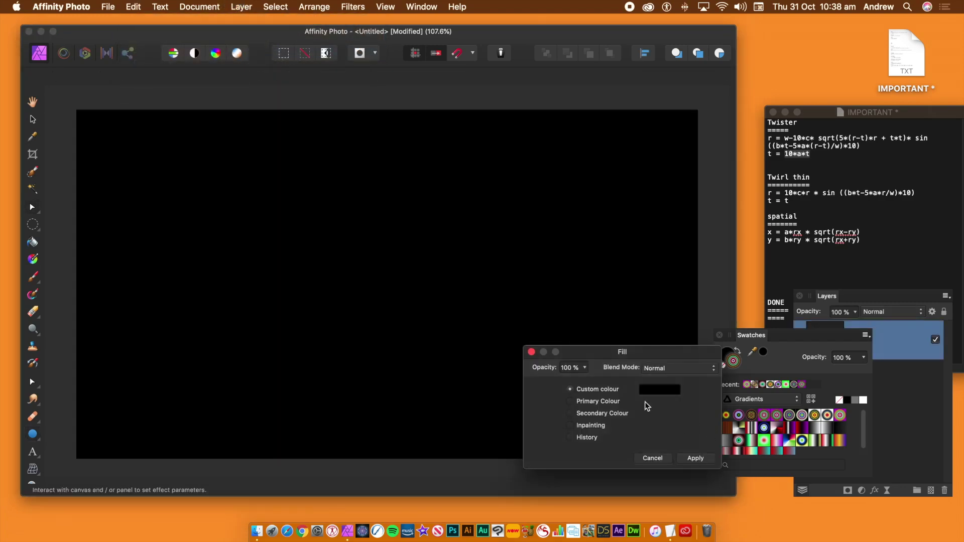
left_click(693, 459)
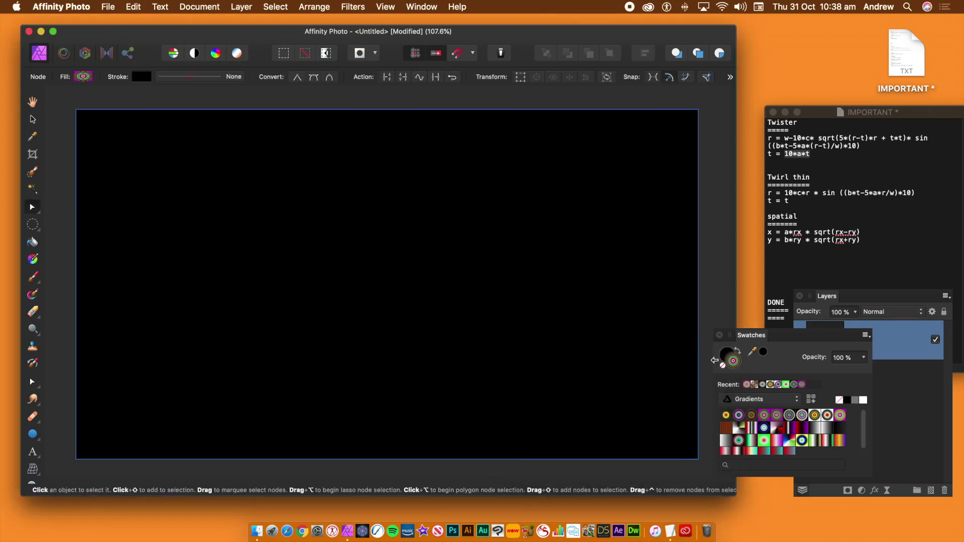
Open the Procedural Texture filter and load the Waves preset.
left_click(353, 7)
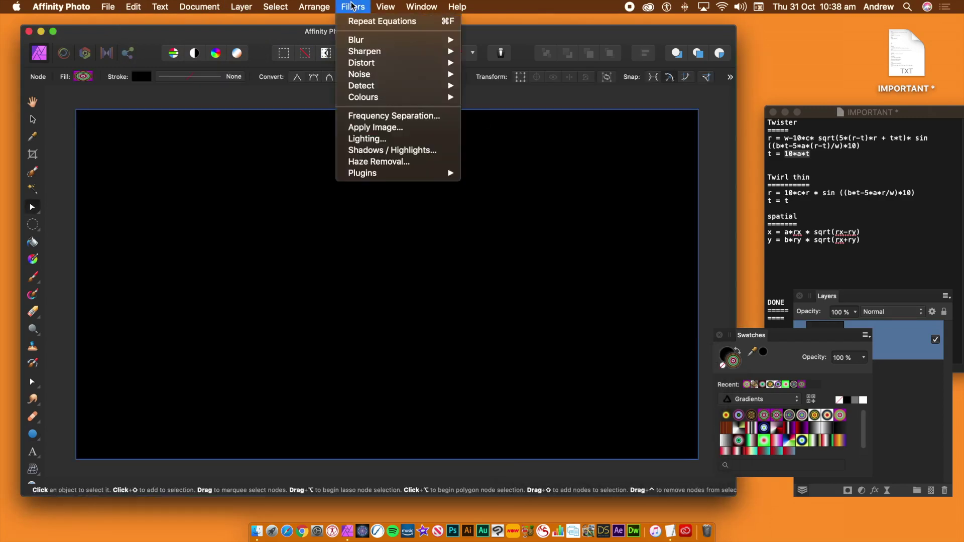
mouse_move(366, 99)
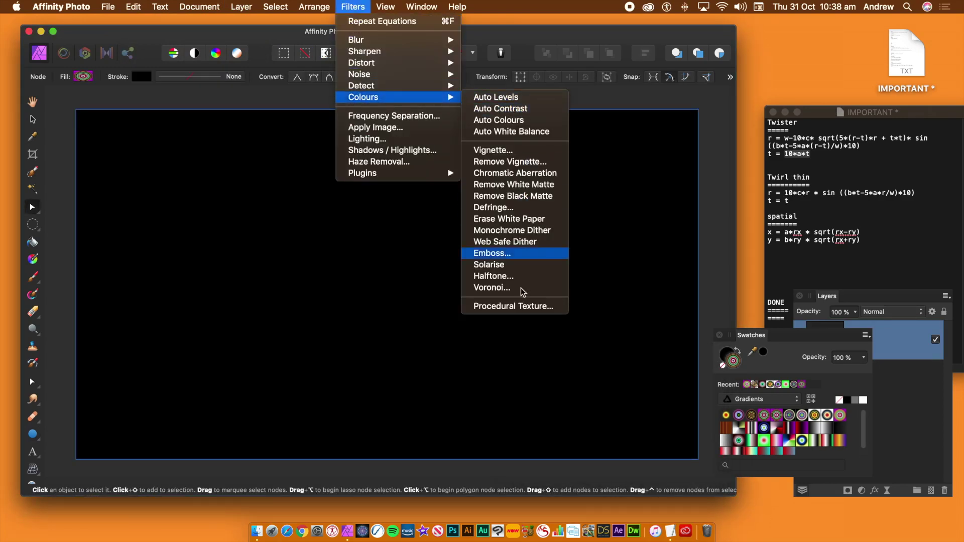
left_click(535, 308)
left_click(634, 233)
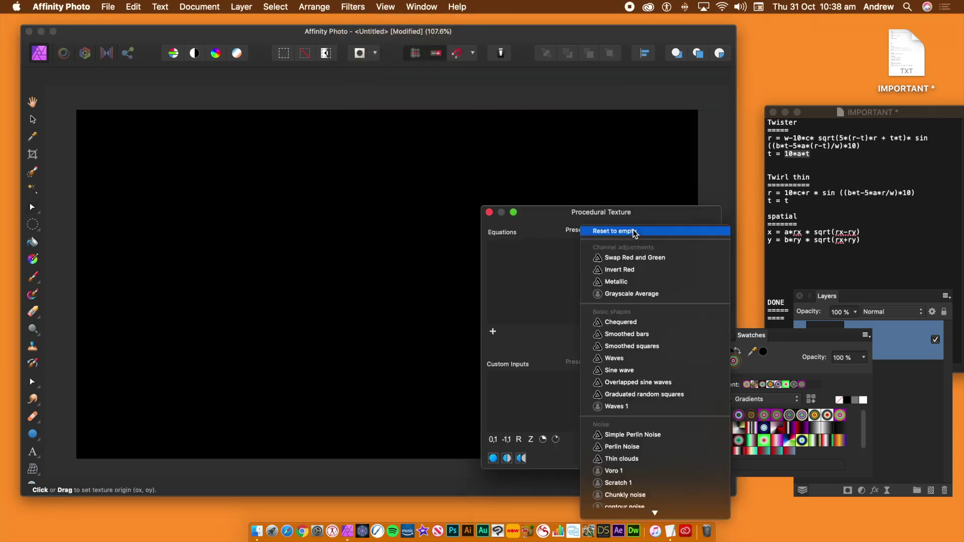
left_click(627, 359)
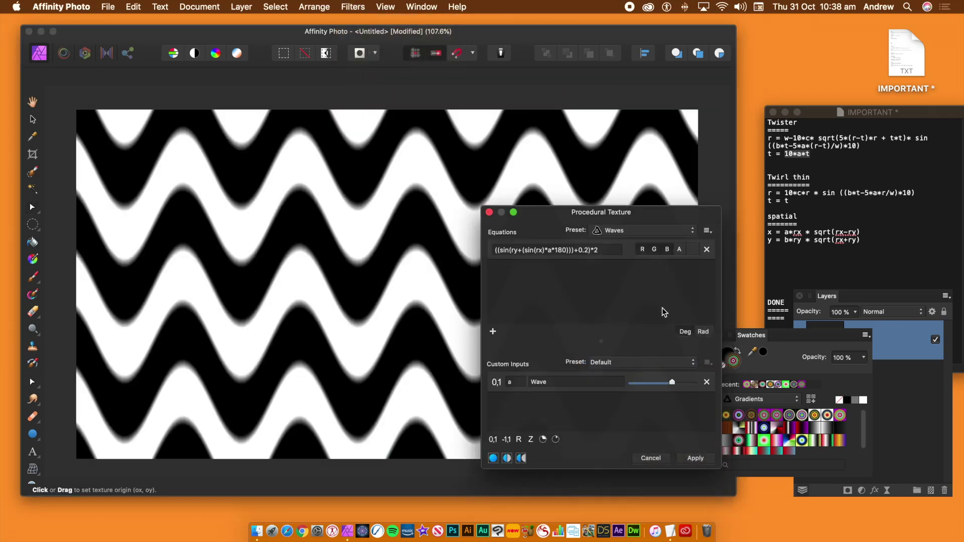
Try the Colorful wave 15 preset, then apply the Wave color 1 preset instead.
left_click(639, 235)
scroll(640, 402, "down", 5)
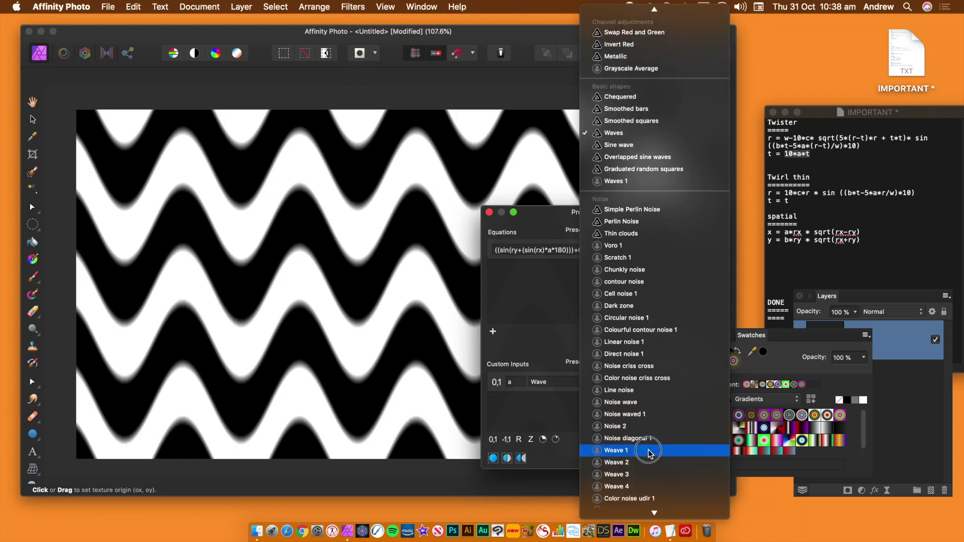
scroll(648, 517, "down", 10)
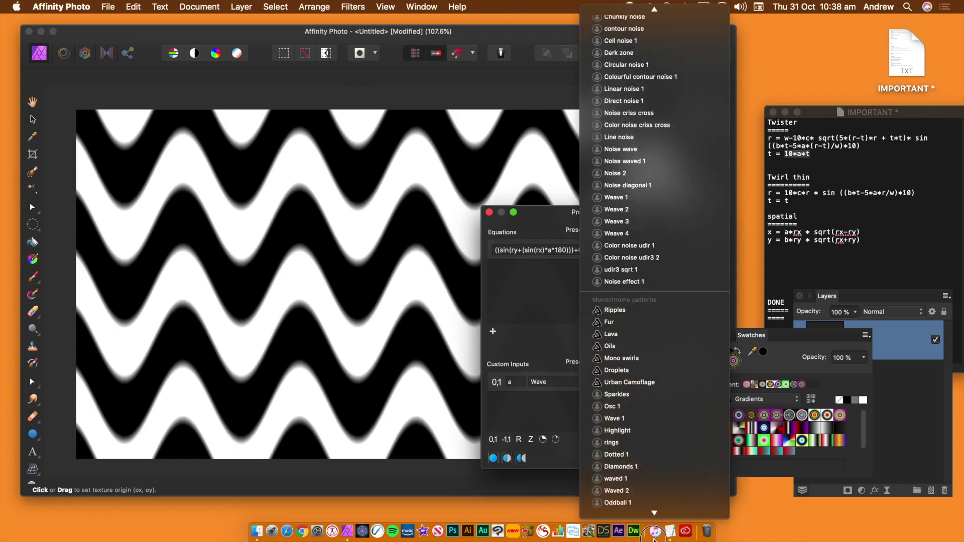
scroll(663, 460, "down", 8)
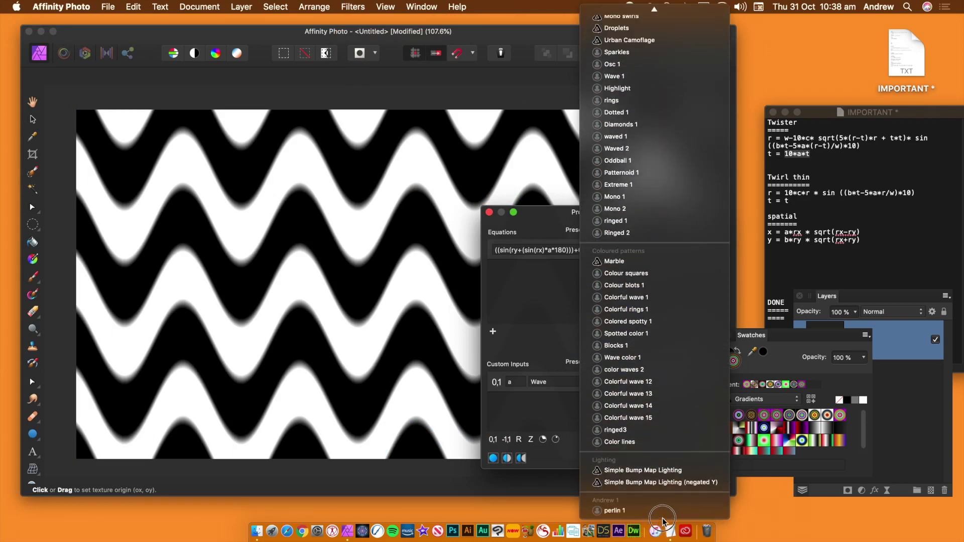
left_click(643, 417)
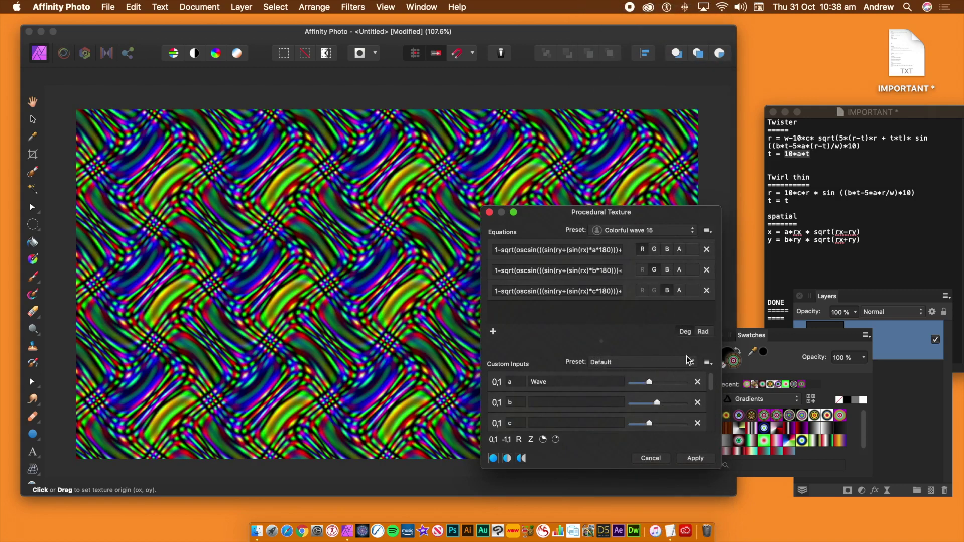
left_click(659, 232)
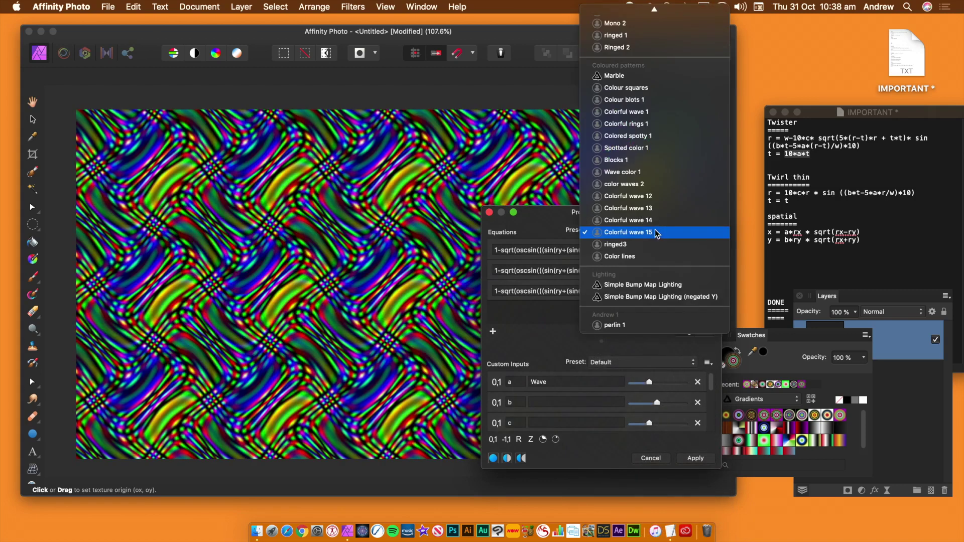
left_click(639, 175)
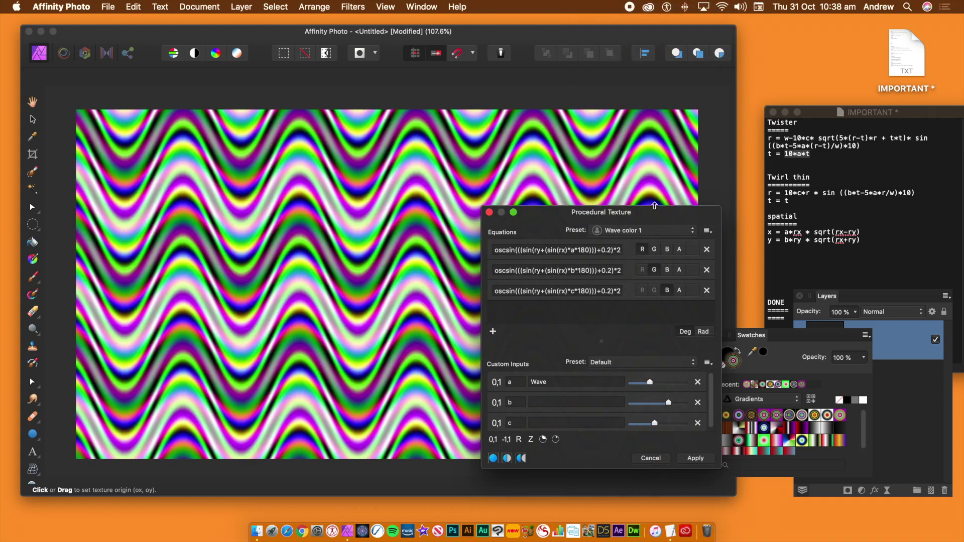
left_click(696, 459)
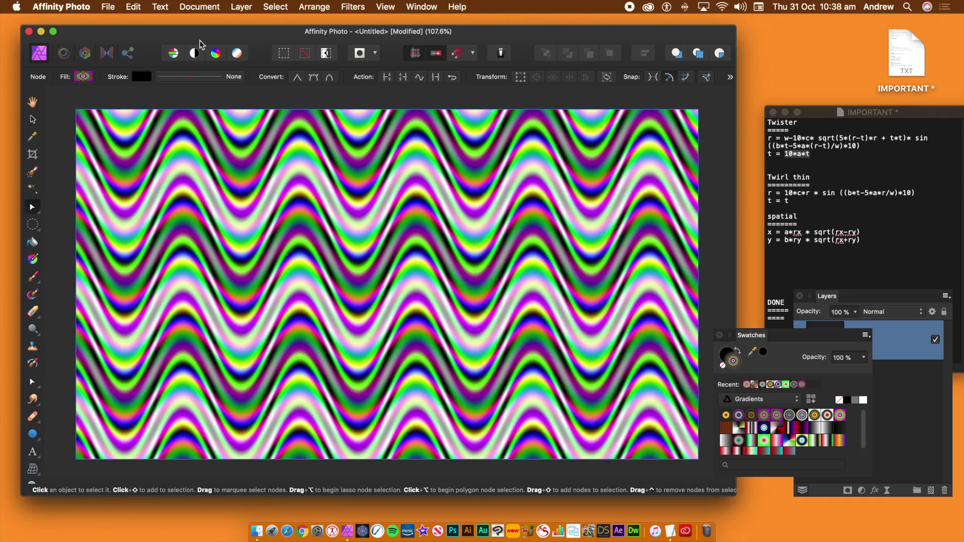
Open the Equations distortion and set its coordinate system to Polar.
left_click(360, 7)
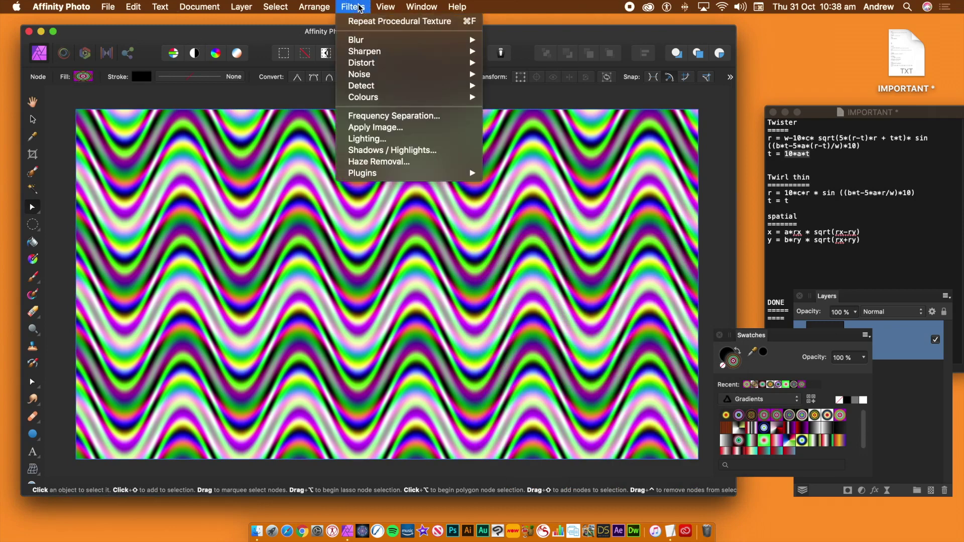
mouse_move(371, 65)
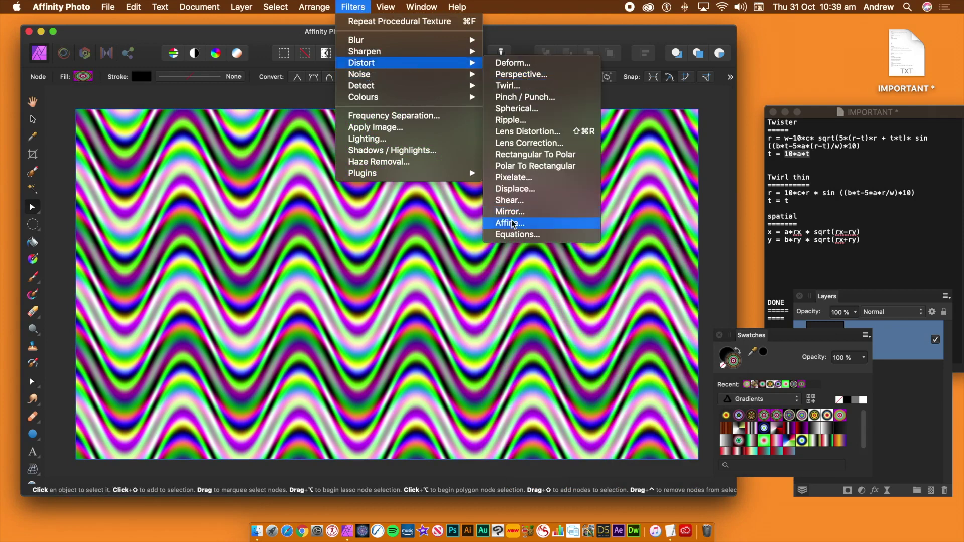
left_click(513, 235)
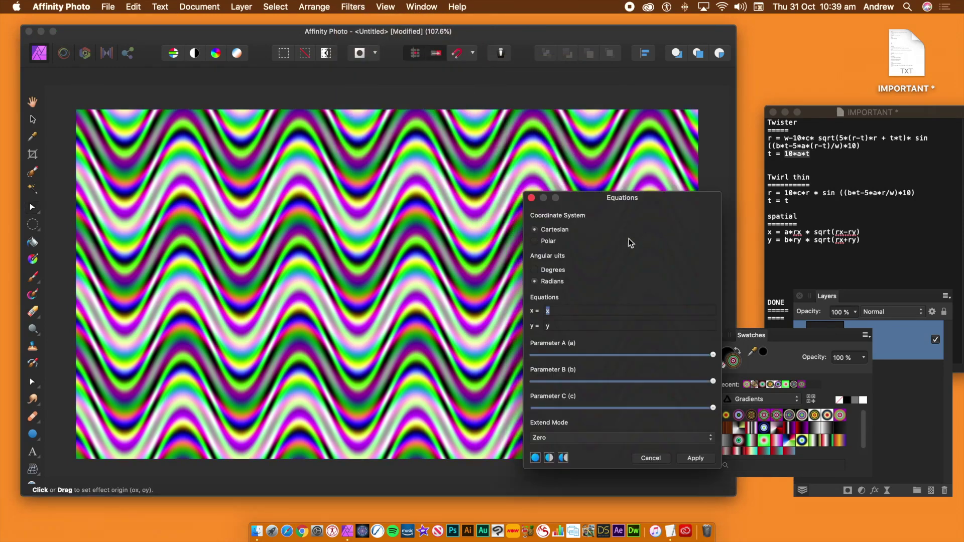
left_click_drag(637, 200, 649, 155)
left_click(546, 195)
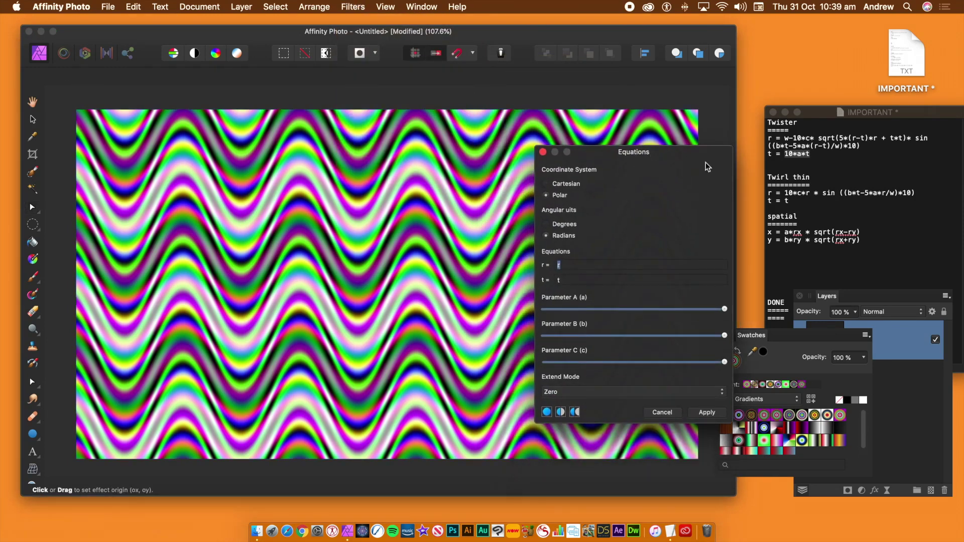
Paste the Twister r formula from TextEdit into r=, then copy the t formula 10*a*t.
left_click(818, 112)
left_click_drag(860, 146, 786, 137)
key("super+c")
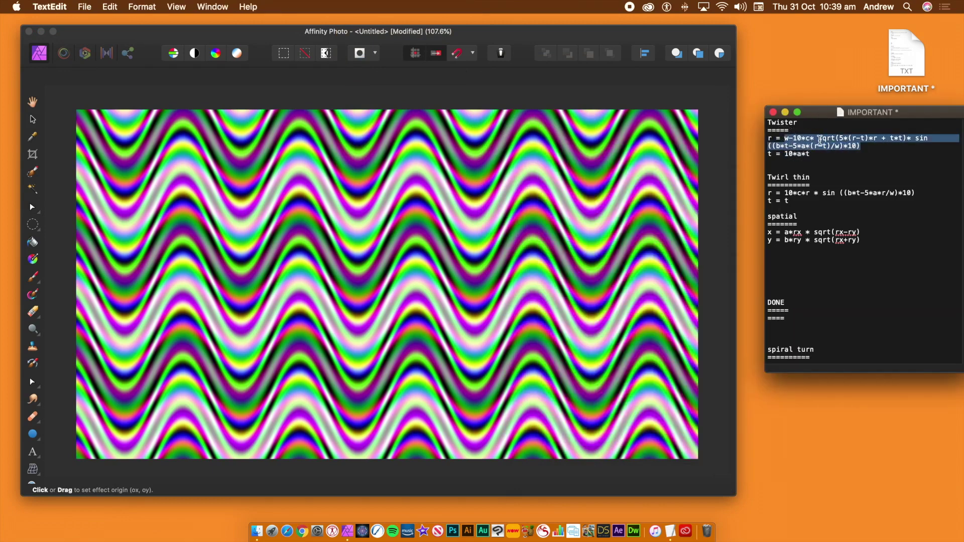
left_click(585, 35)
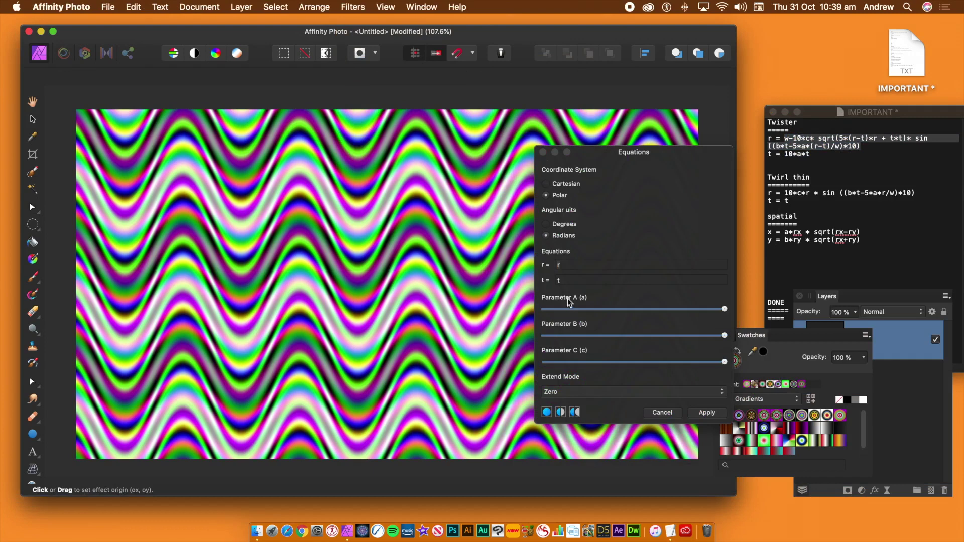
double_click(559, 266)
key("super+v")
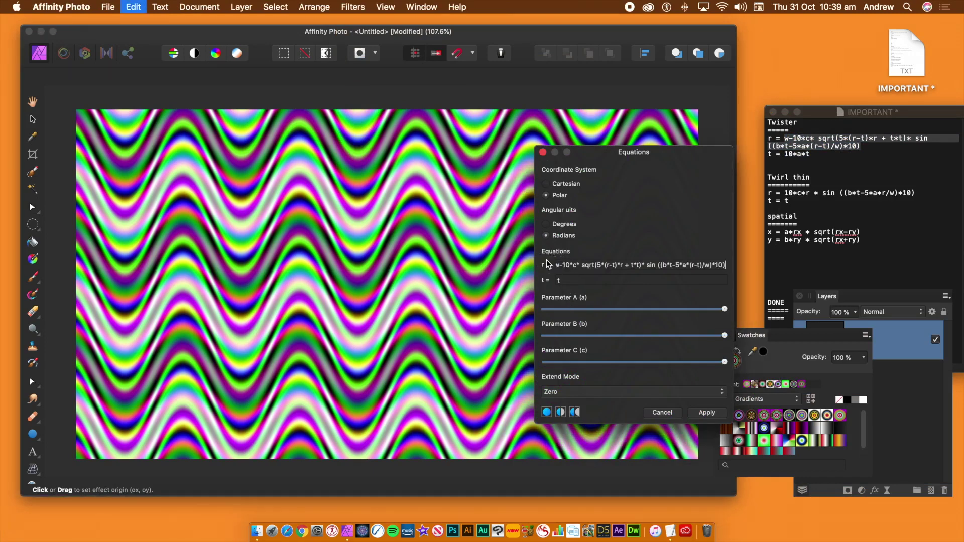
key("Tab")
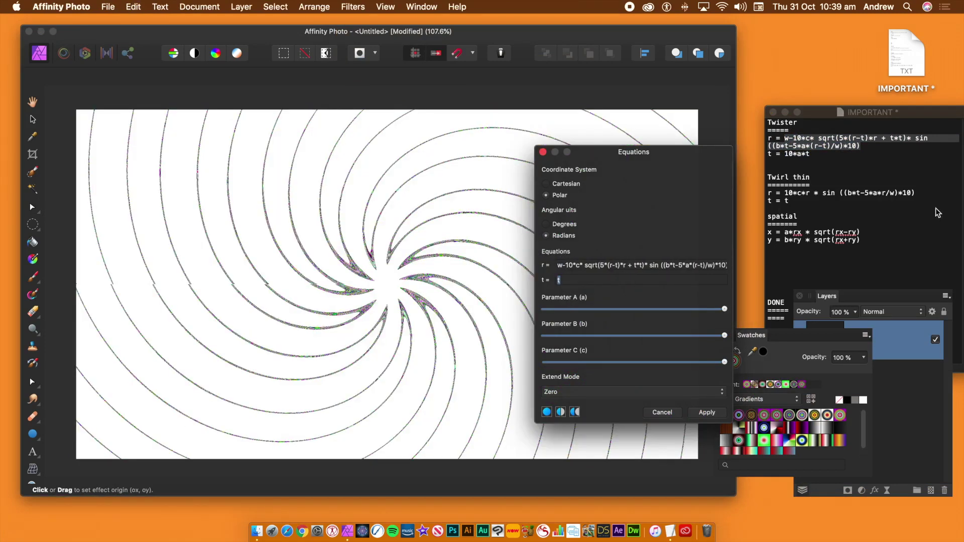
left_click(802, 161)
left_click_drag(810, 154, 786, 154)
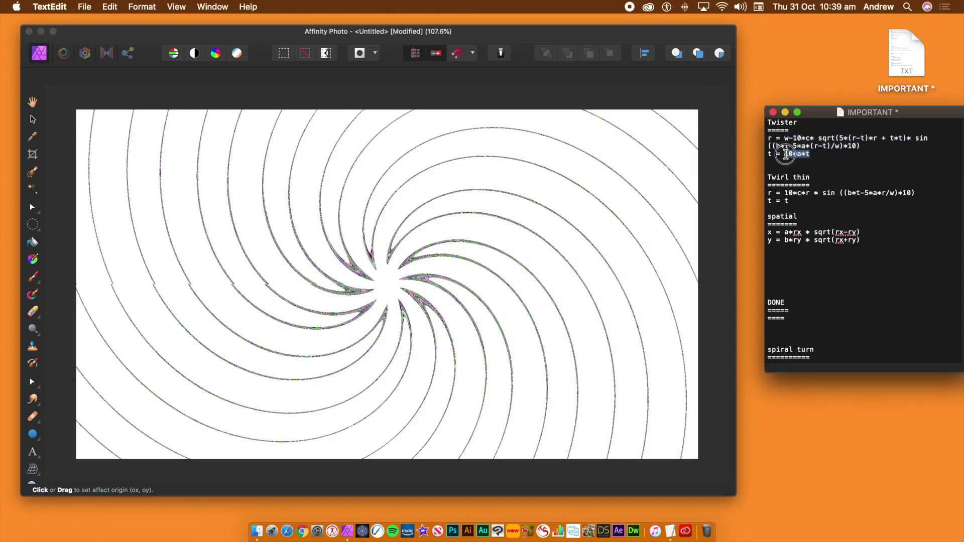
Set t to 10*a*t and change Extend Mode to Mirror.
left_click(538, 61)
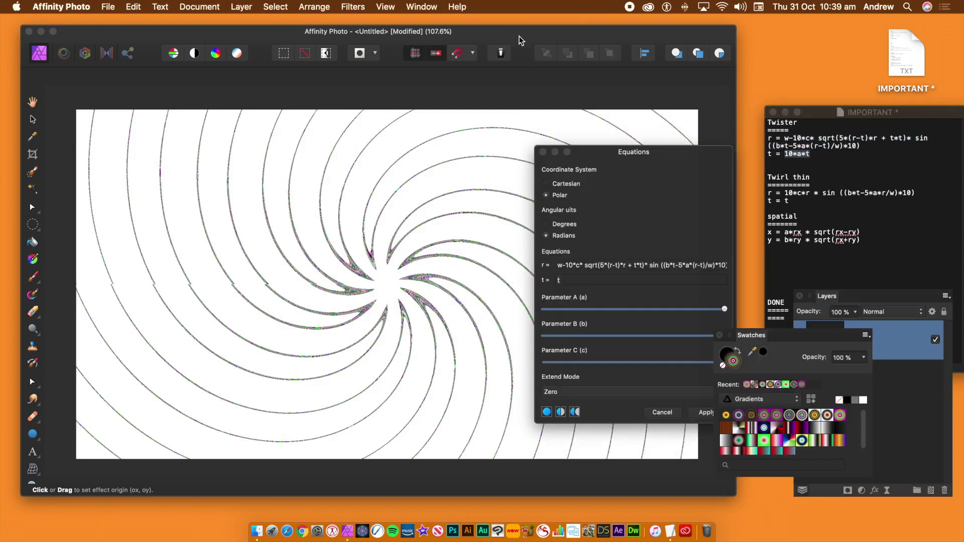
left_click(570, 280)
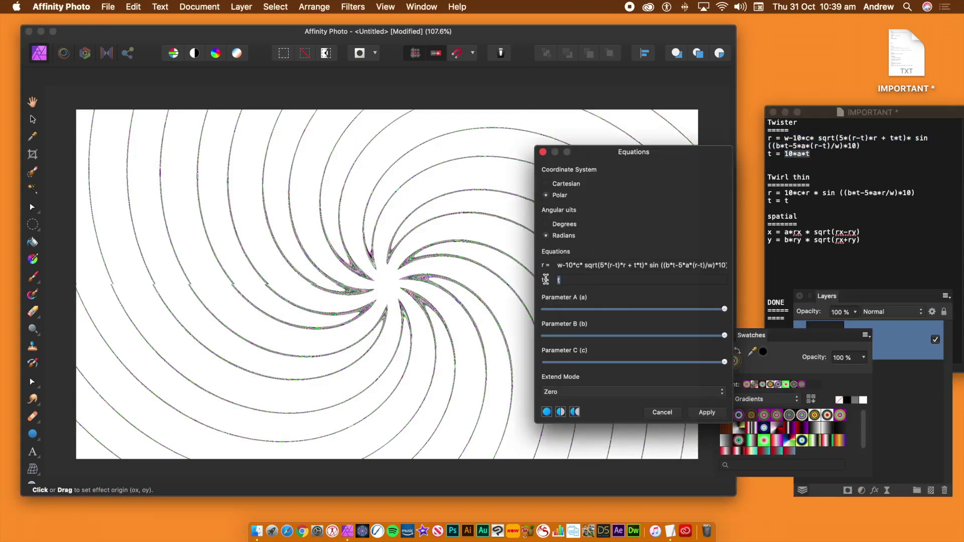
key("Tab")
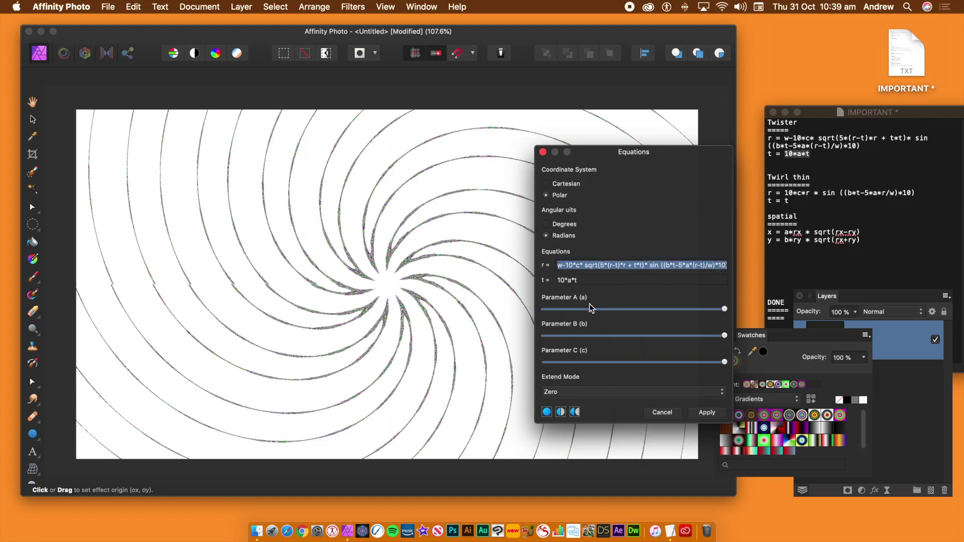
left_click(576, 392)
left_click(571, 429)
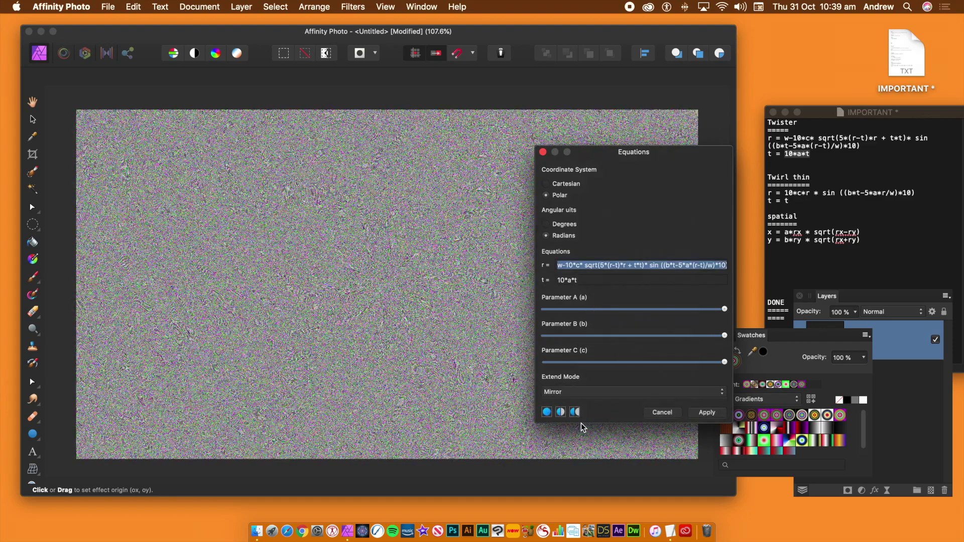
Lower Parameters A, B and C, move the origin to the bottom edge, and apply.
left_click_drag(576, 308, 560, 310)
left_click(576, 363)
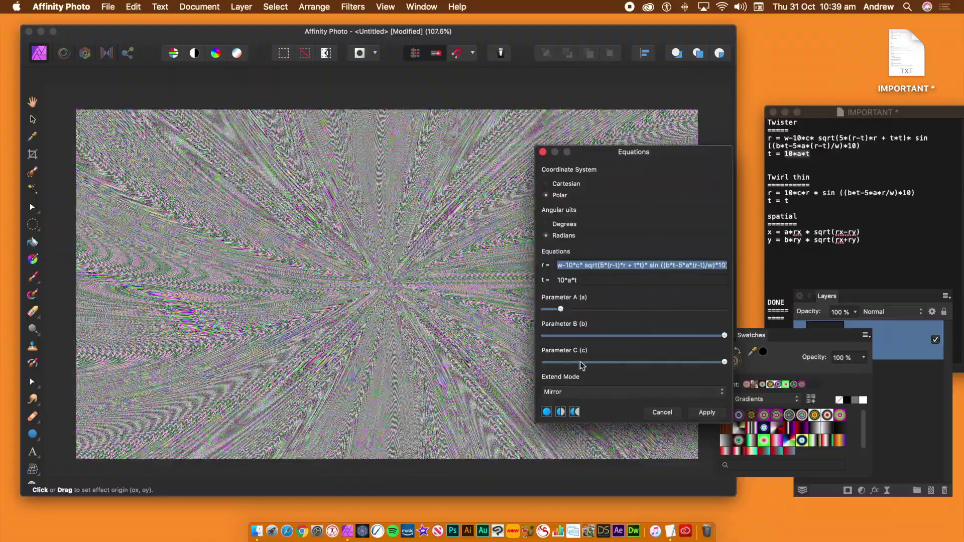
left_click_drag(576, 363, 606, 336)
left_click_drag(561, 309, 549, 309)
left_click_drag(361, 332, 466, 126)
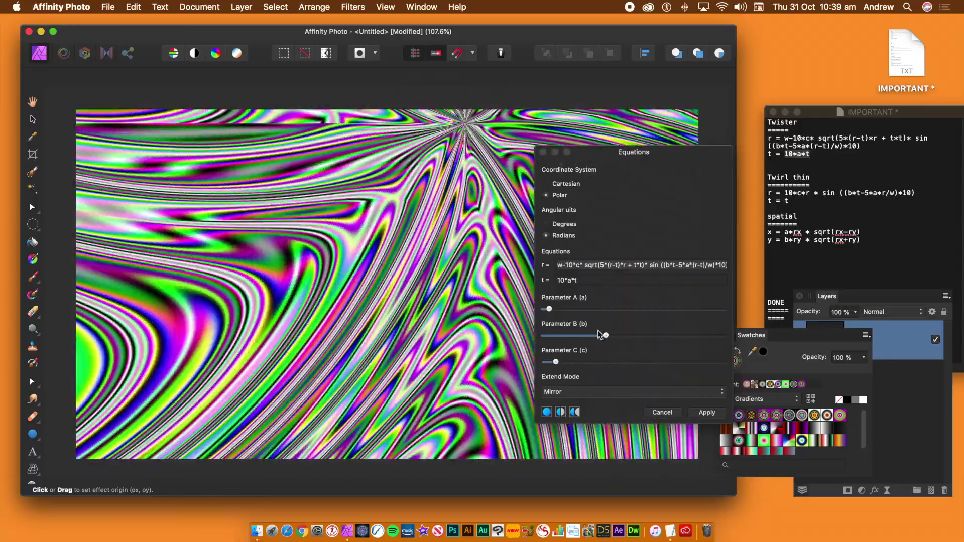
mouse_move(599, 334)
left_mouse_down()
mouse_move(566, 337)
mouse_move(703, 331)
mouse_move(602, 325)
left_mouse_up()
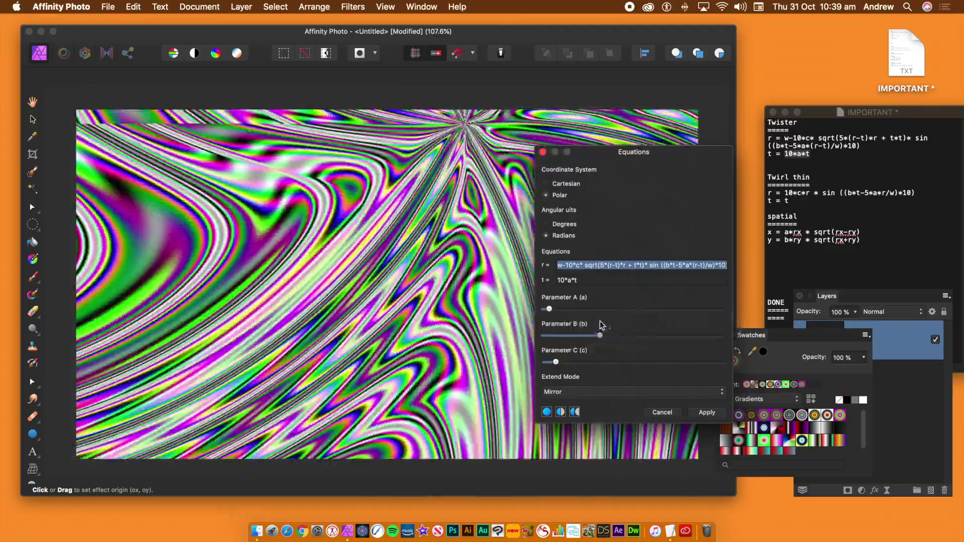
mouse_move(561, 367)
left_mouse_down()
mouse_move(603, 366)
mouse_move(553, 370)
left_mouse_up()
left_click_drag(242, 422, 565, 459)
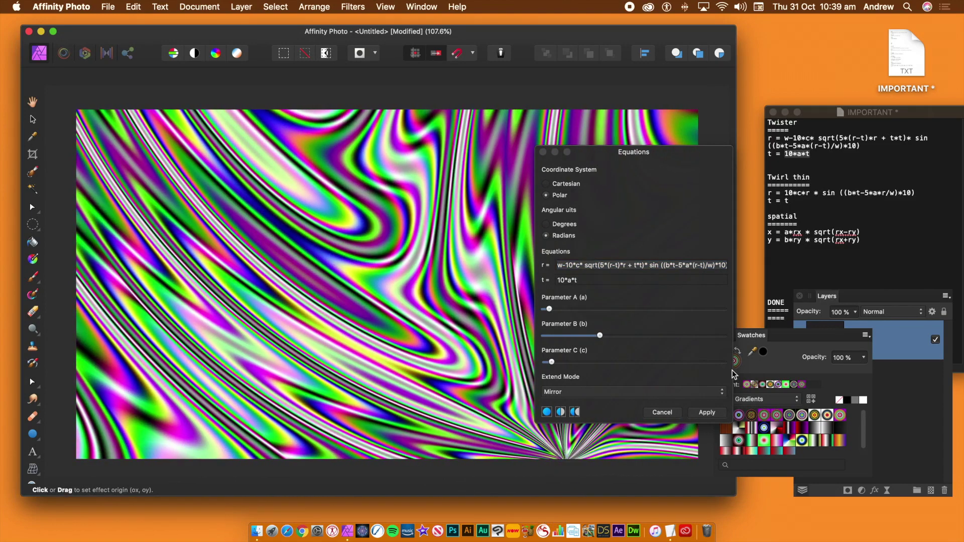
left_click(718, 416)
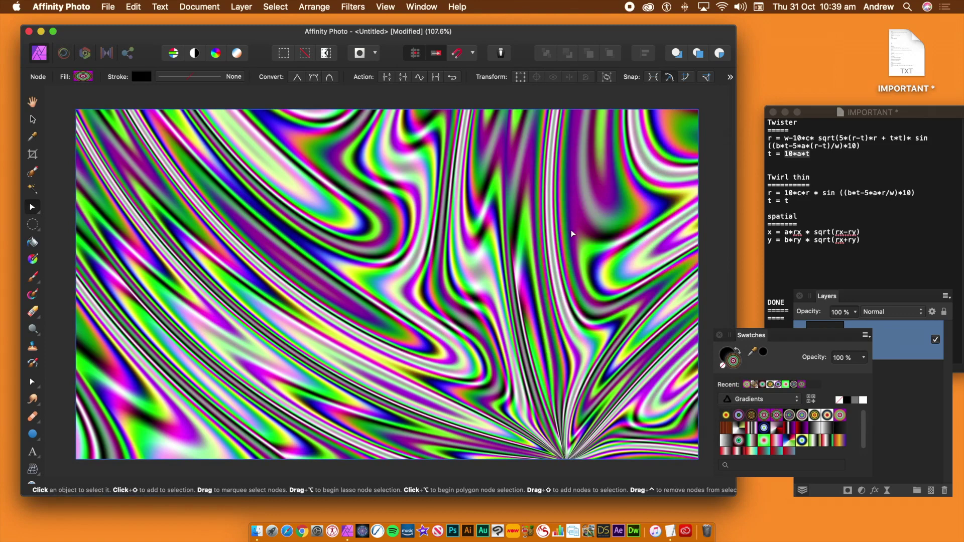
left_click(349, 7)
left_click(352, 23)
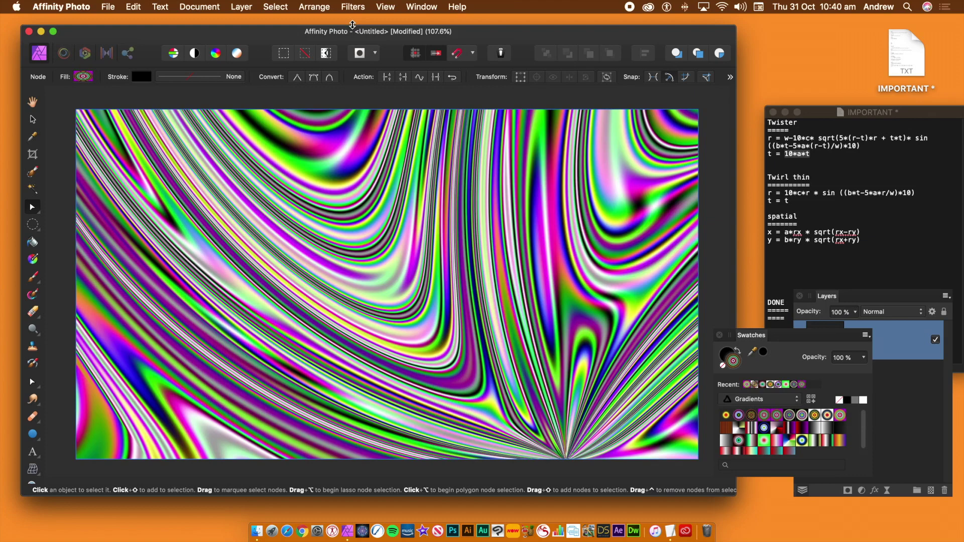
left_click(353, 7)
left_click(354, 20)
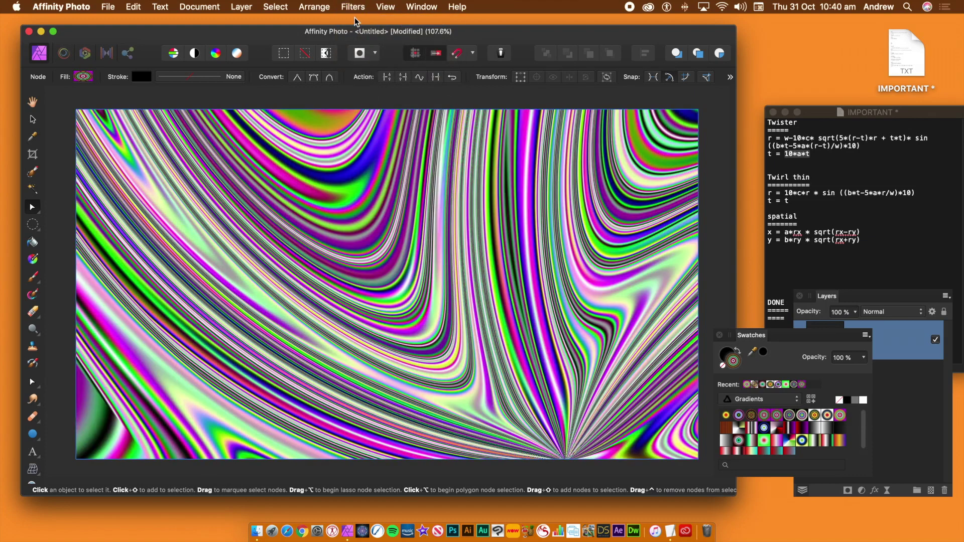
key("super+z")
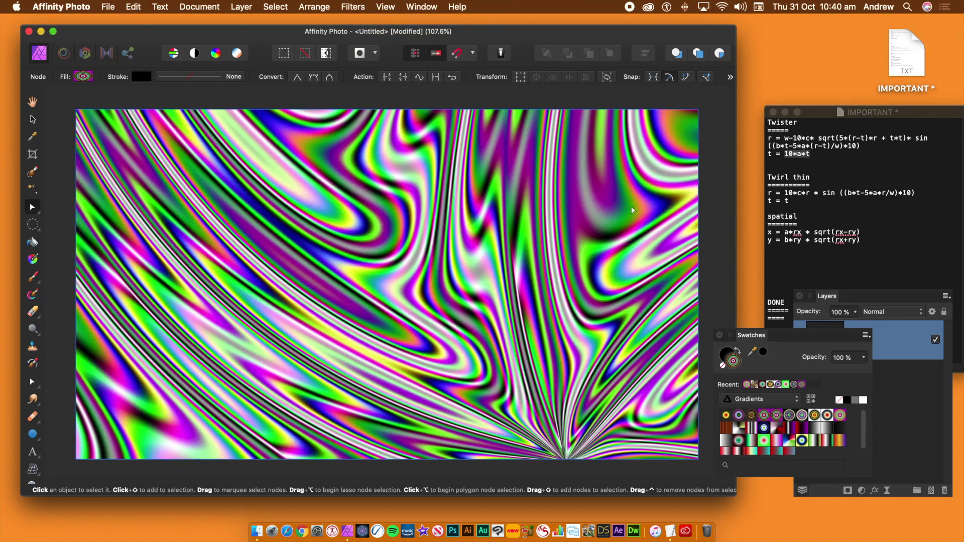
left_click(34, 259)
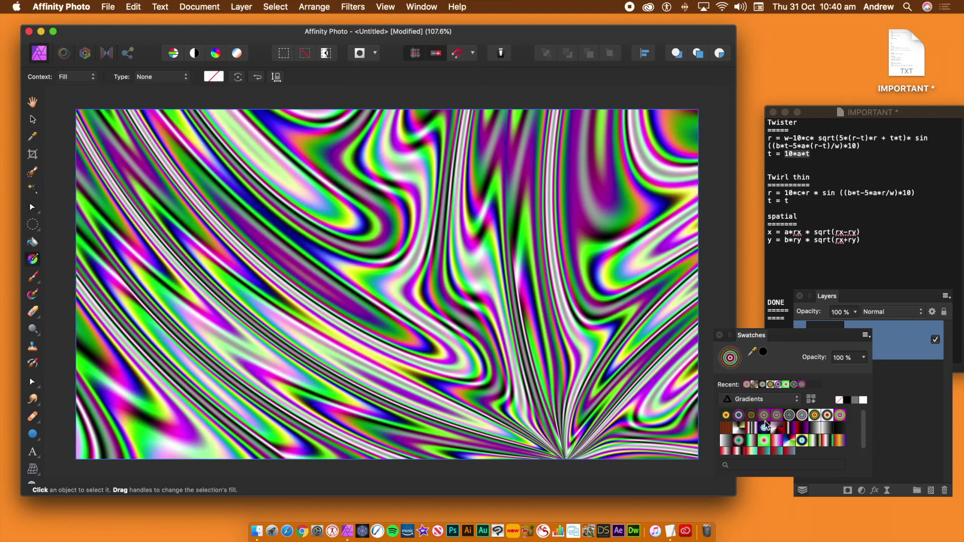
Draw a multicoloured radial gradient across the canvas, then twist it with Repeat Equations.
left_click(751, 416)
left_click_drag(261, 238, 713, 419)
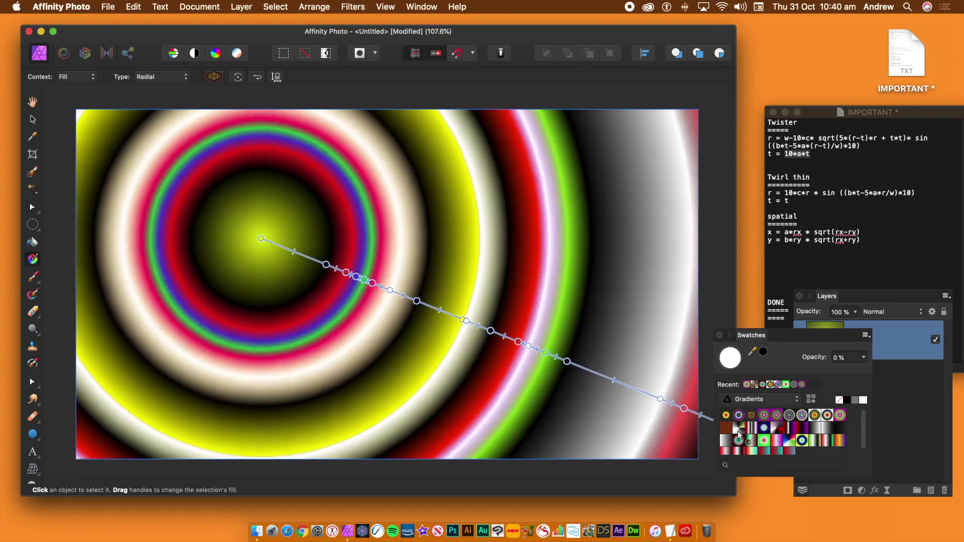
left_click(353, 6)
left_click(359, 22)
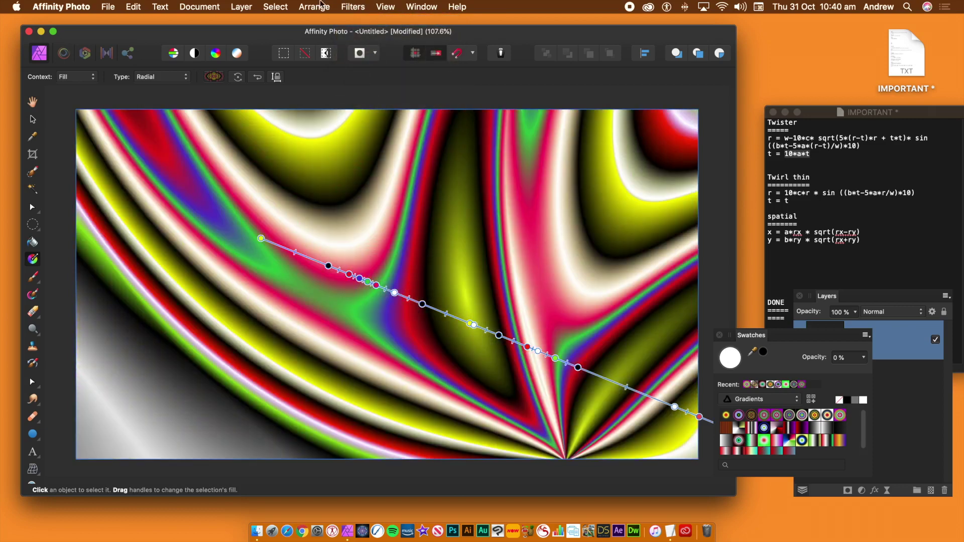
left_click(230, 6)
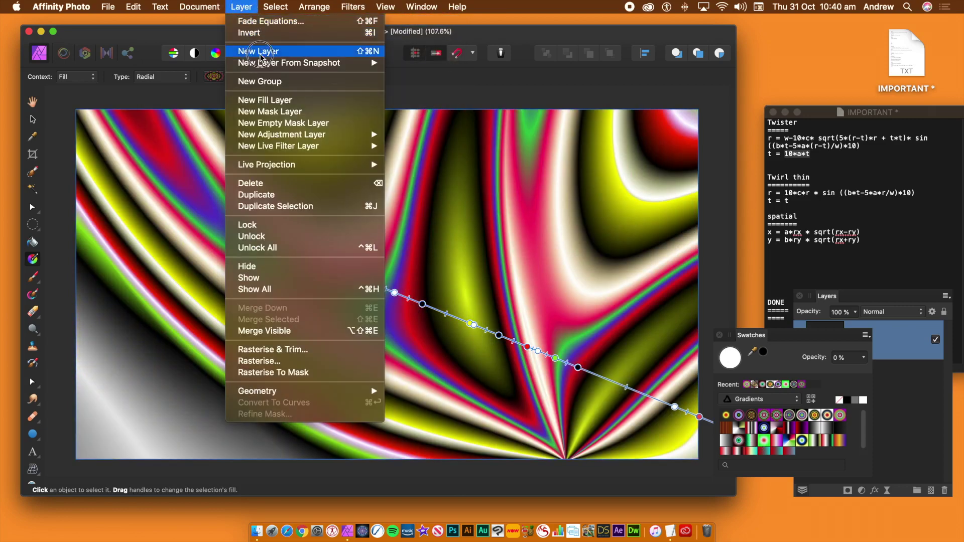
Fade the Equations effect to 0% in Difference blend mode.
left_click(259, 22)
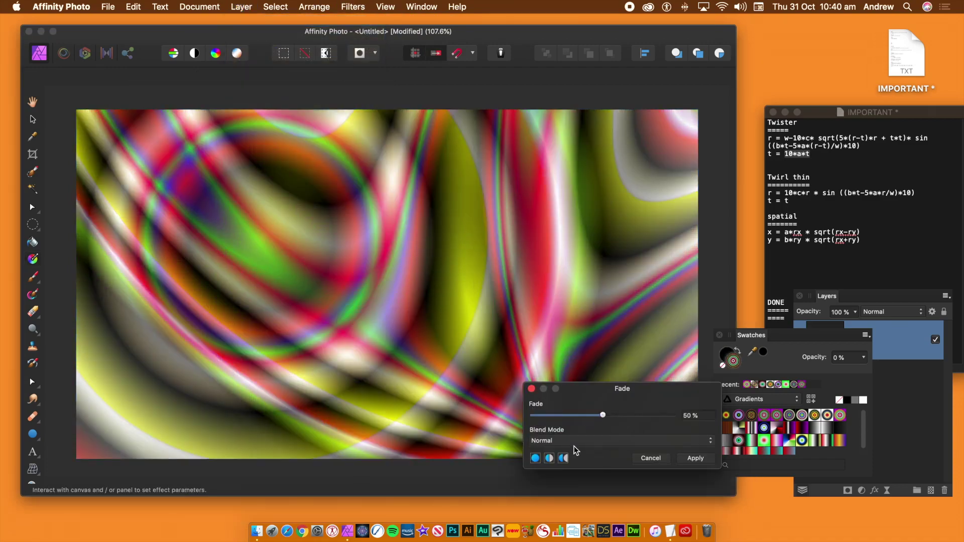
left_click_drag(572, 422, 538, 415)
left_click(557, 440)
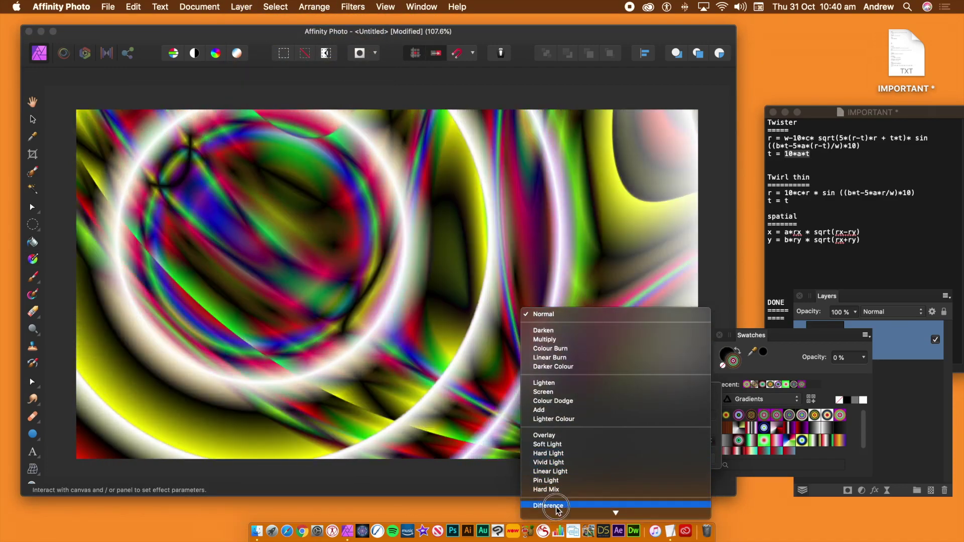
left_click(557, 506)
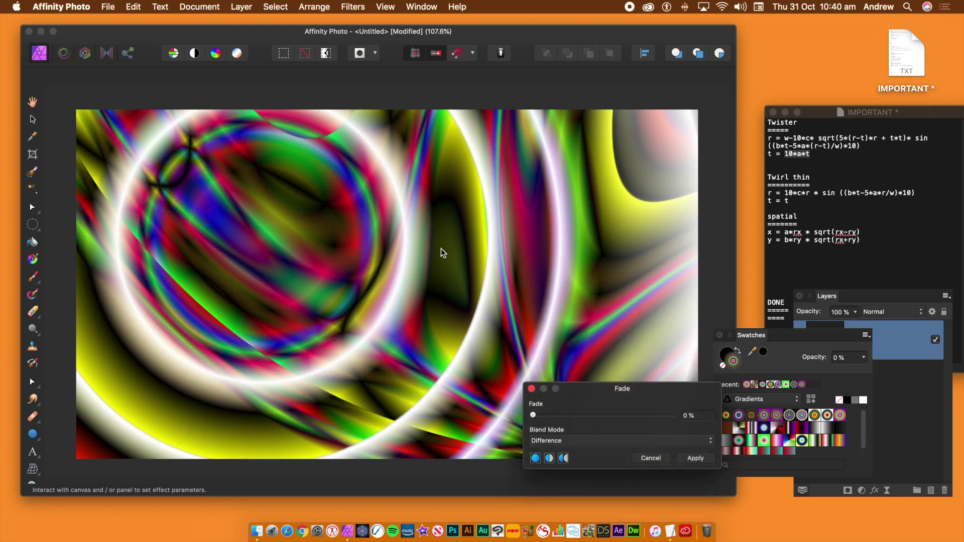
left_click(695, 458)
Undo back to the twisted swirl pattern and select the pixel layer.
key("super+z")
key("super+z")
key("super+z")
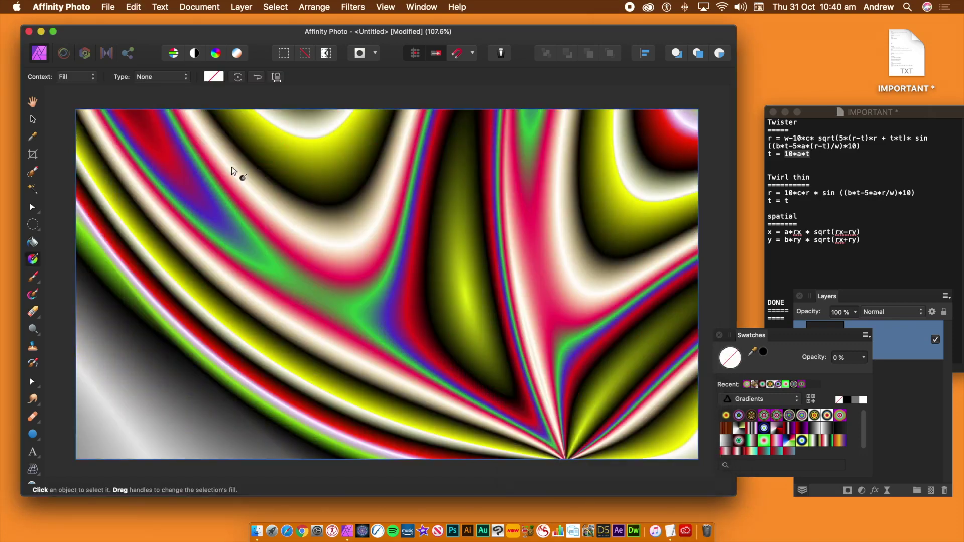
key("super+shift+z")
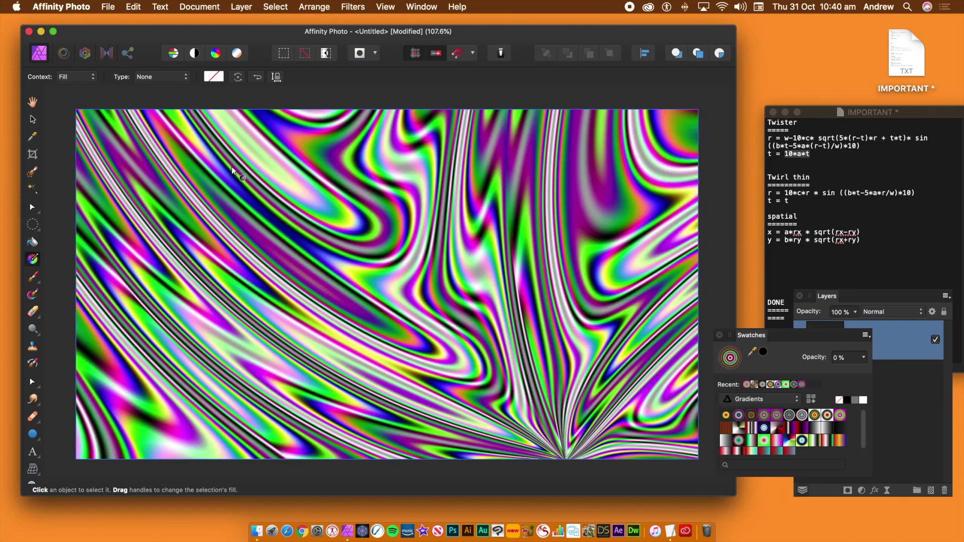
left_click(33, 121)
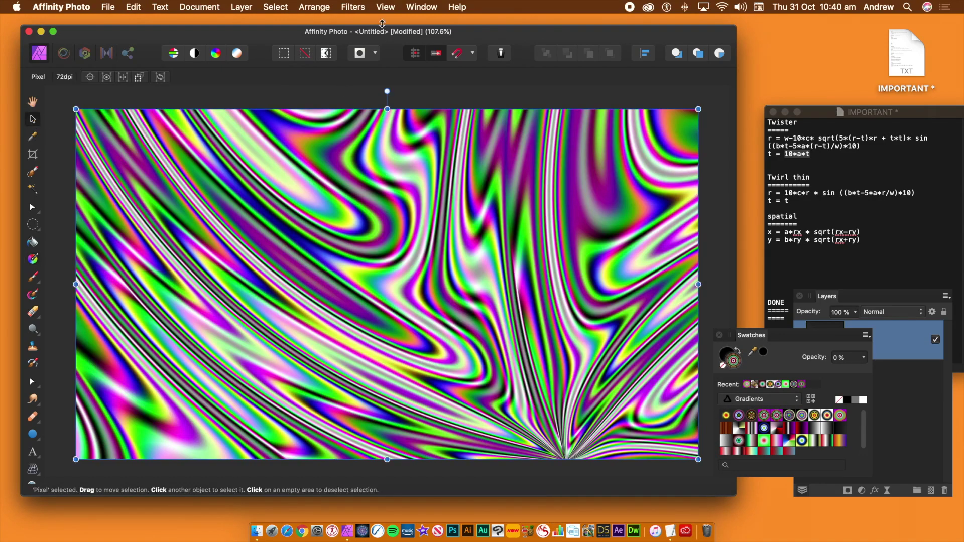
left_click(353, 7)
Apply a Mirror distortion with 16 mirrors, centred on the canvas, at 45° input.
mouse_move(371, 64)
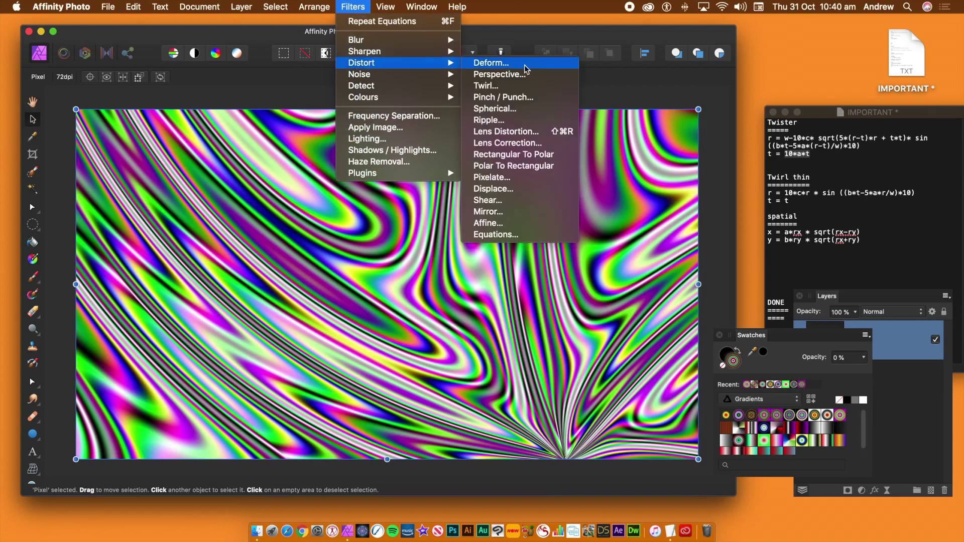
left_click(520, 212)
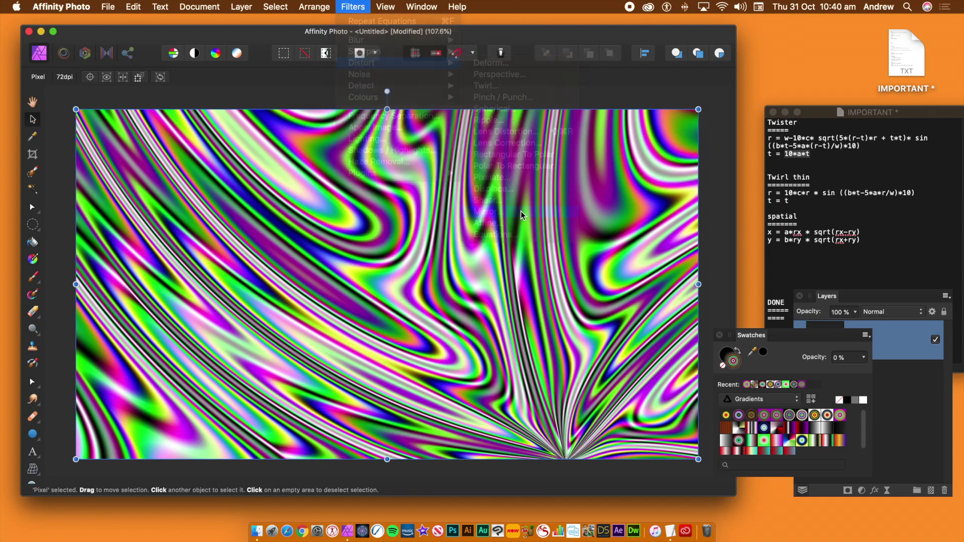
left_click_drag(555, 389, 646, 391)
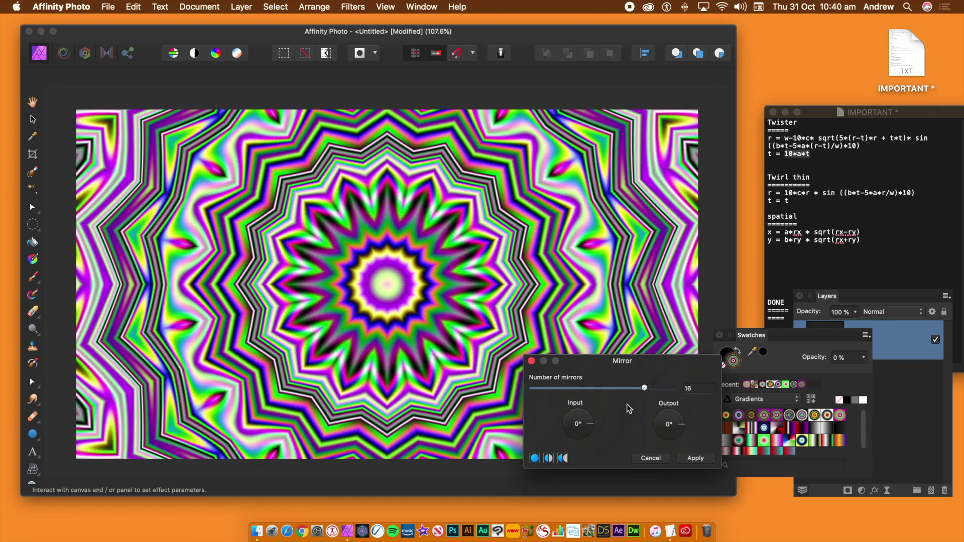
left_click_drag(386, 300, 414, 259)
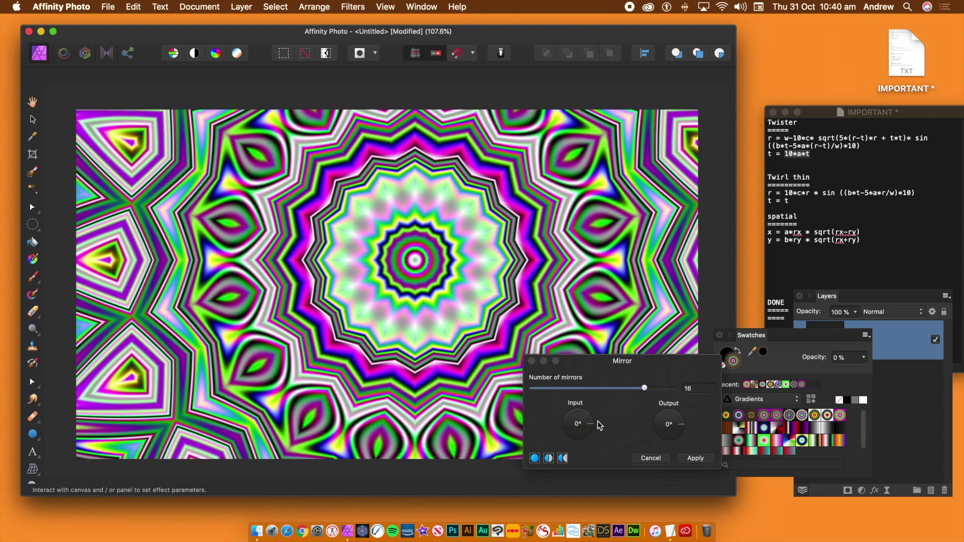
mouse_move(591, 428)
left_mouse_down()
mouse_move(574, 459)
mouse_move(594, 416)
left_mouse_up()
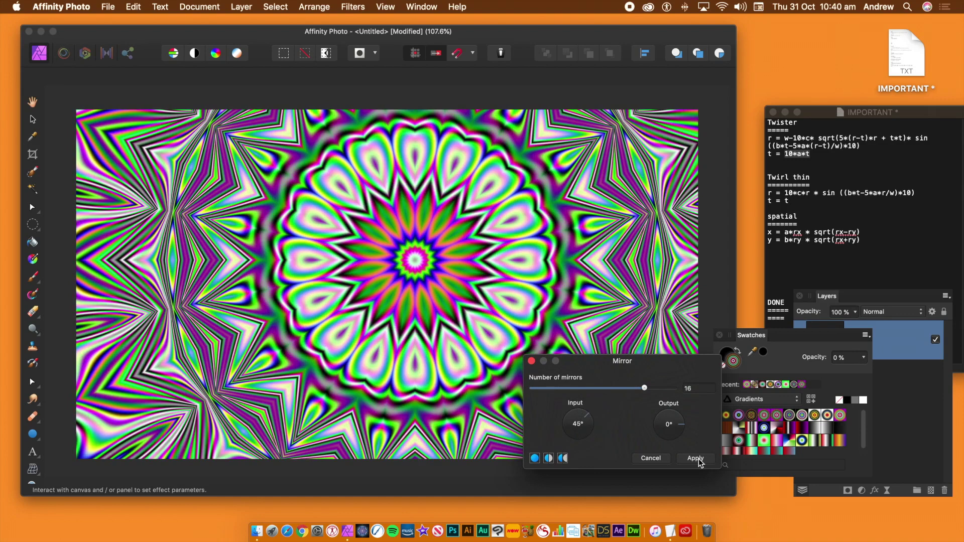
left_click(696, 458)
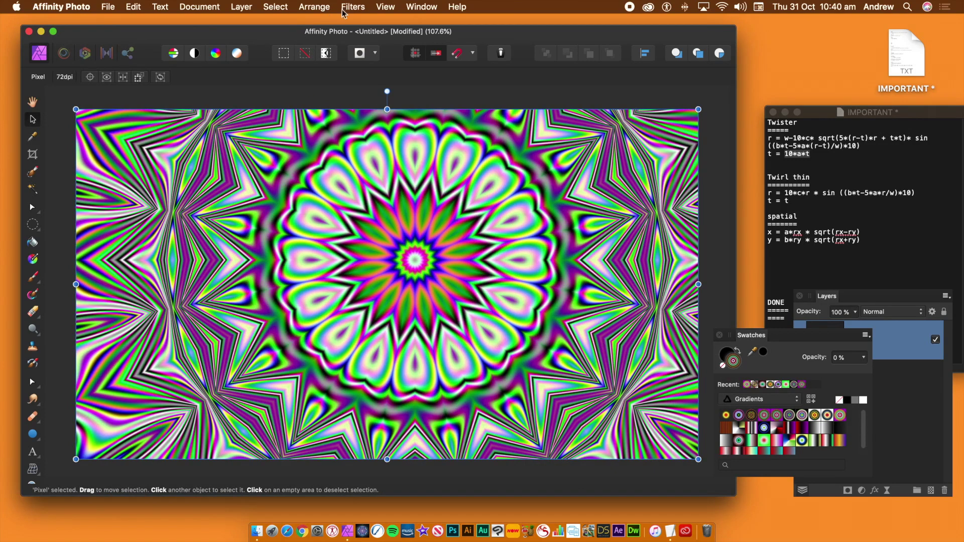
Reopen the Equations distortion and copy the Twister r formula from TextEdit.
left_click(359, 7)
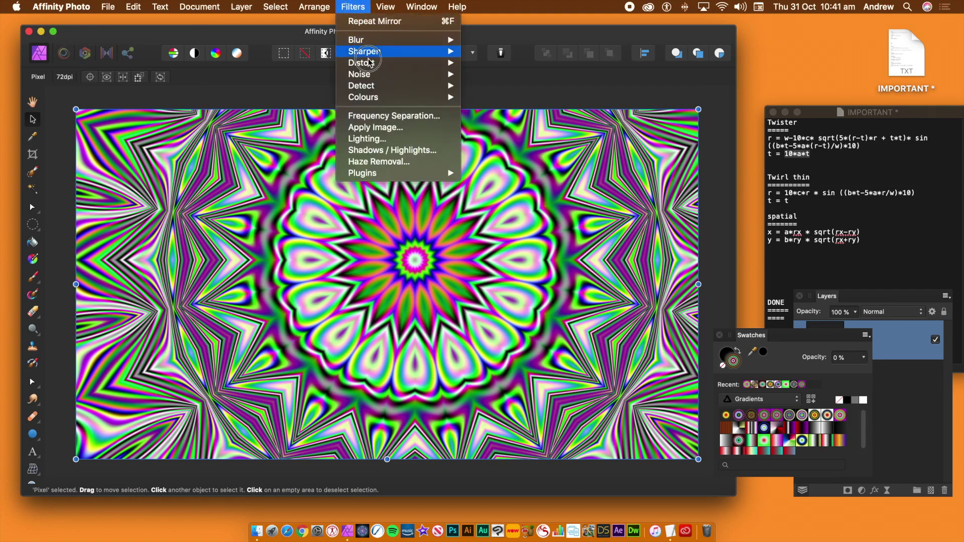
mouse_move(382, 62)
left_click(517, 235)
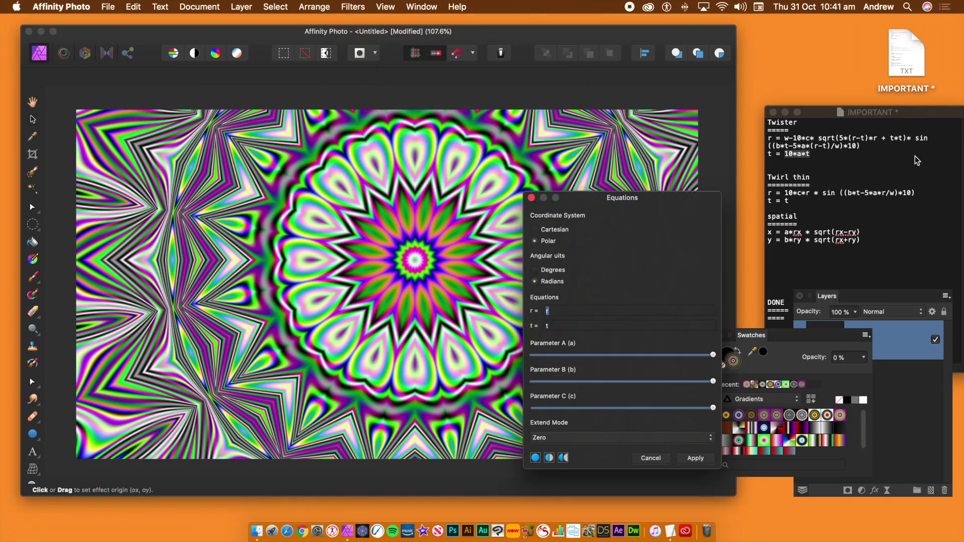
left_click(870, 139)
left_click_drag(864, 144, 786, 139)
key("super+c")
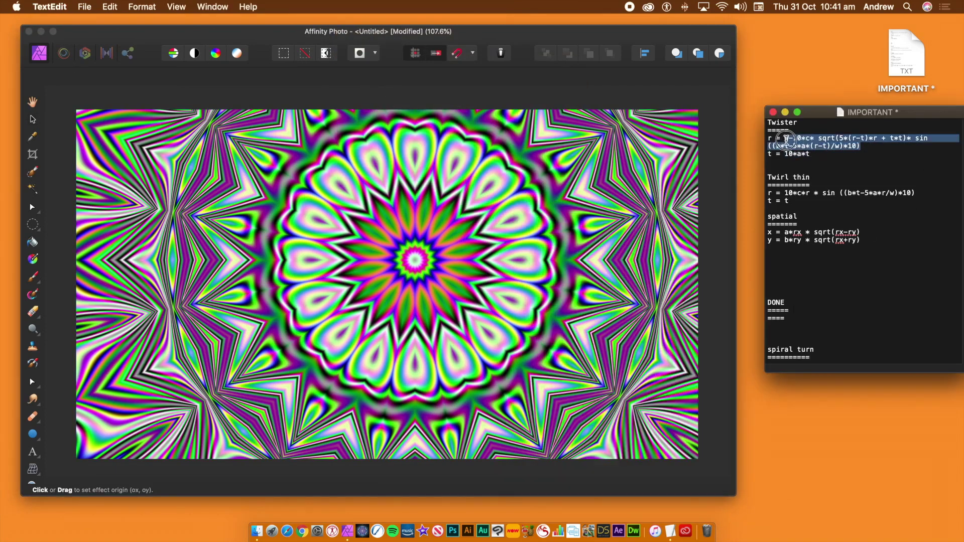
left_click(562, 39)
Paste the Twister formula into r=, then copy 10*a*t from the notes.
left_click(564, 311)
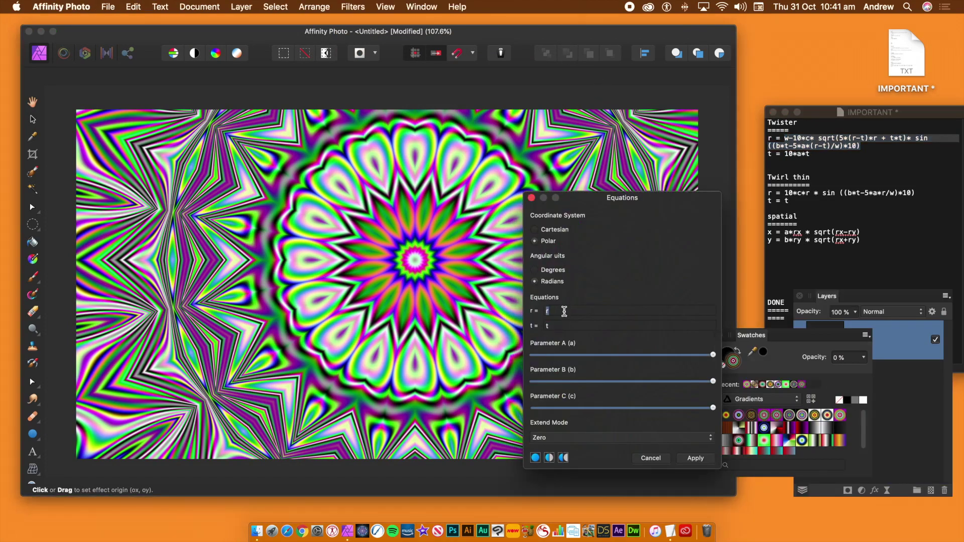
key("super+v")
key("Tab")
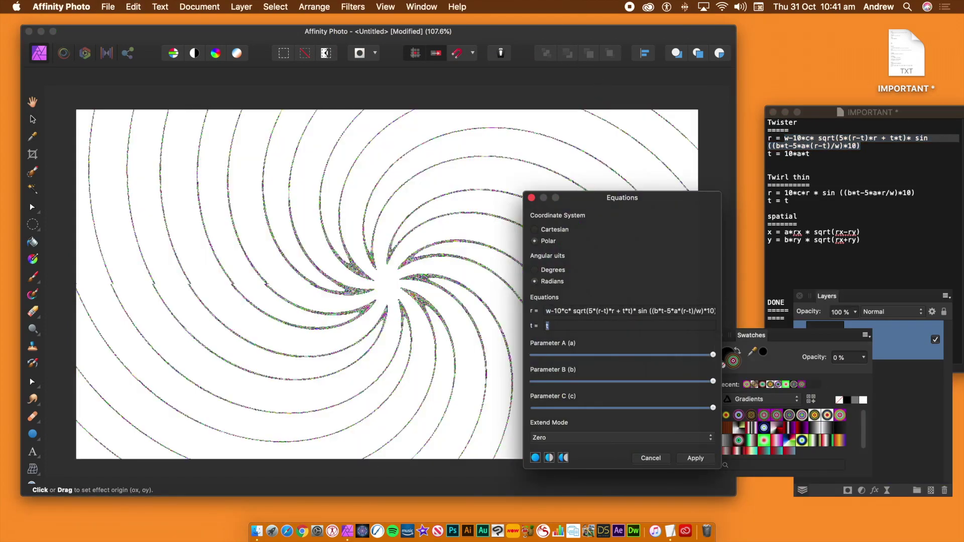
left_click(817, 158)
left_click_drag(810, 154, 784, 154)
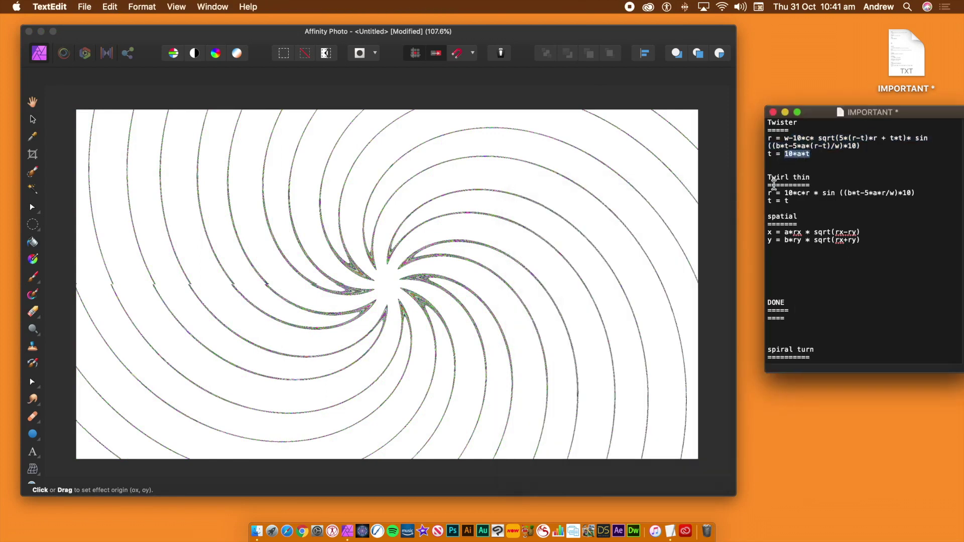
left_click(488, 39)
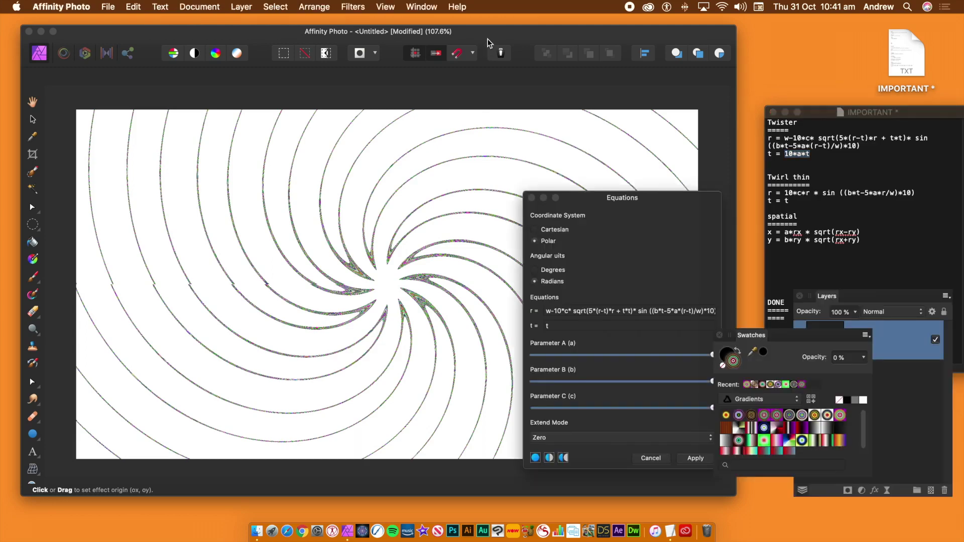
Put 10*a*t into the t= field and set Extend Mode to Mirror.
left_click_drag(554, 328, 536, 326)
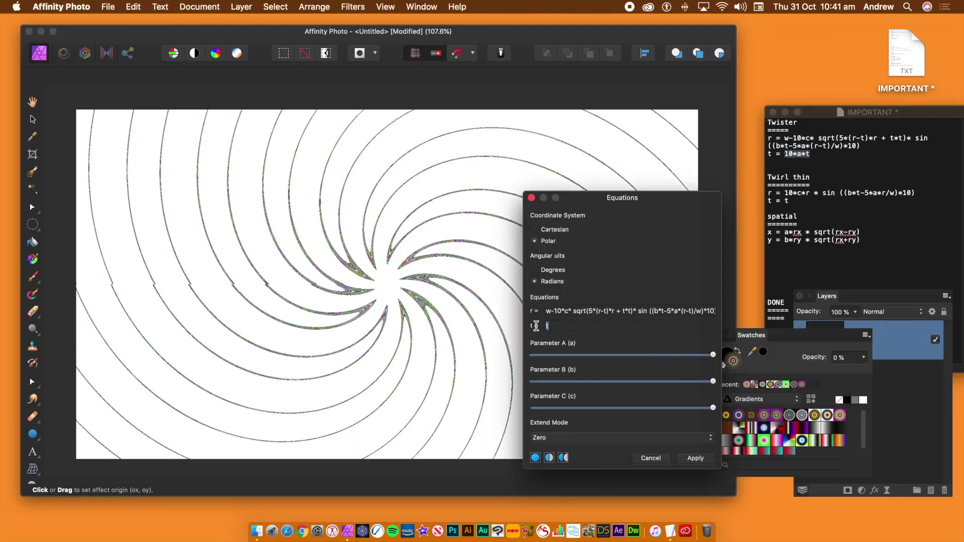
key("Tab")
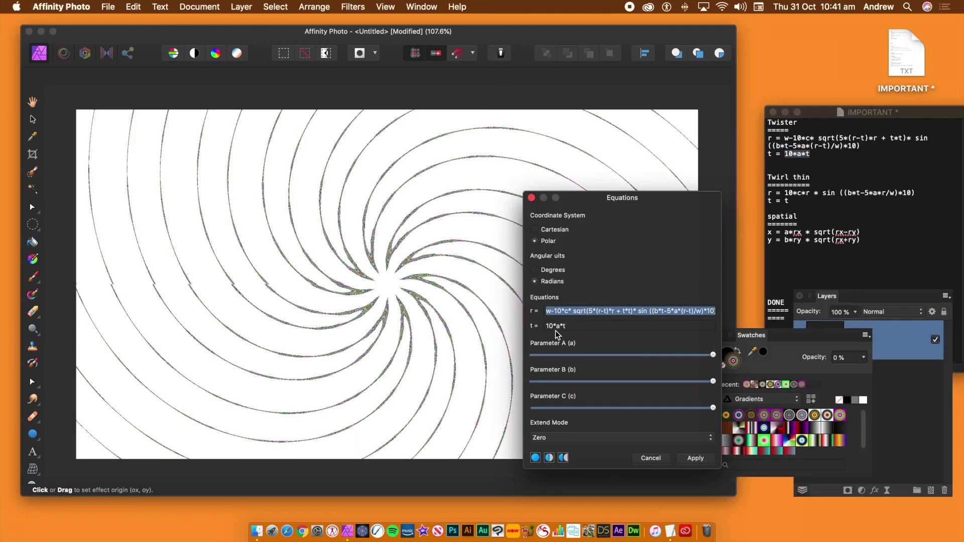
left_click(559, 438)
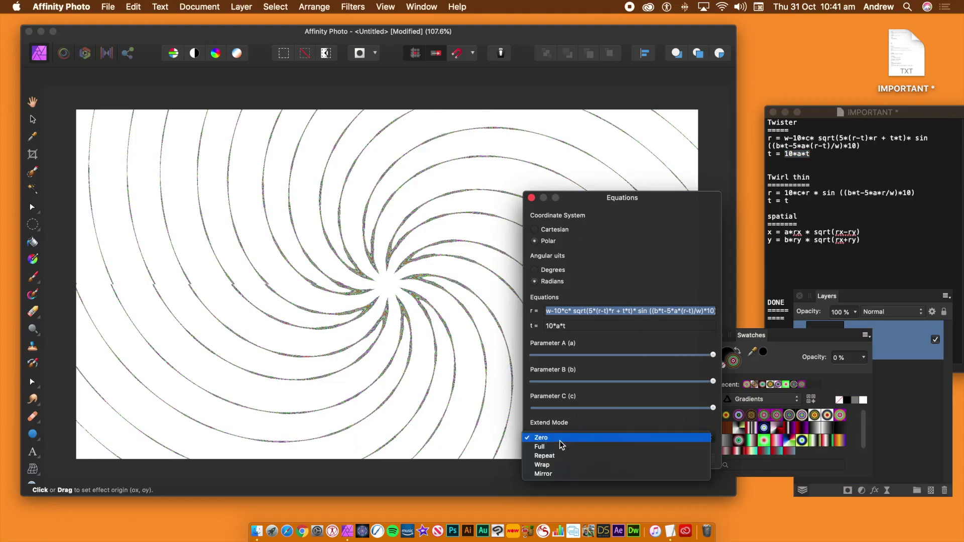
left_click(552, 474)
Lower Parameters A, C and B, and slide the effect origin along the bottom.
left_click_drag(556, 356, 543, 355)
mouse_move(566, 407)
left_mouse_down()
mouse_move(540, 408)
mouse_move(548, 412)
left_mouse_up()
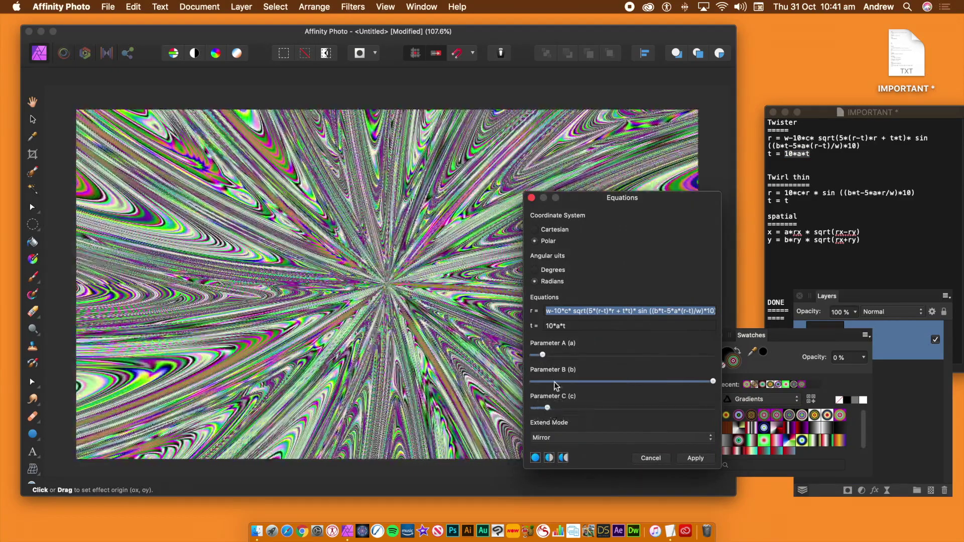
left_click_drag(713, 381, 551, 390)
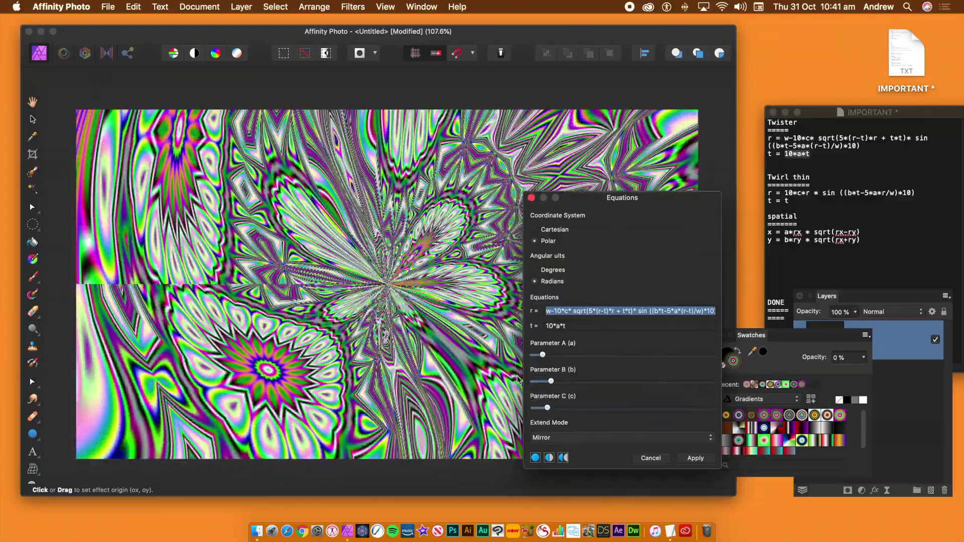
left_click_drag(517, 501, 239, 517)
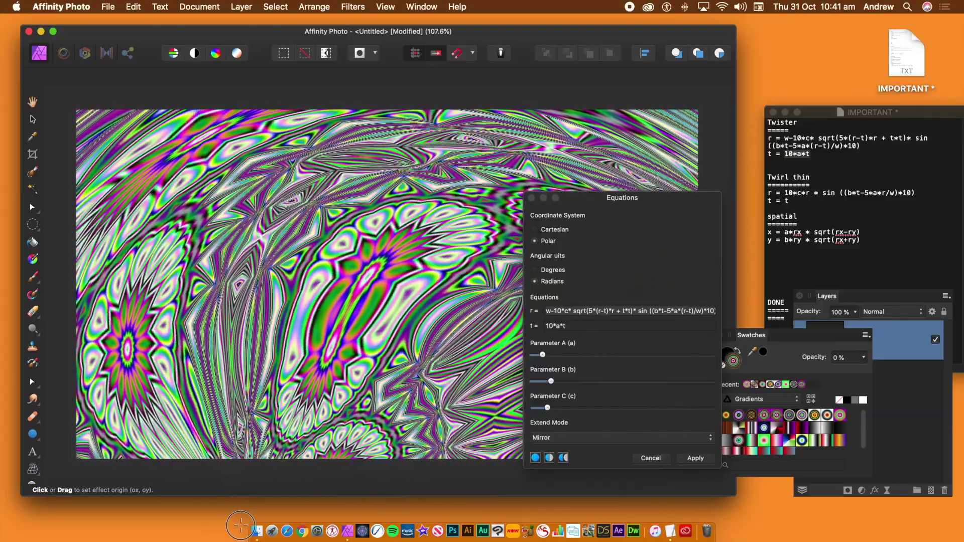
left_click_drag(241, 525, 642, 491)
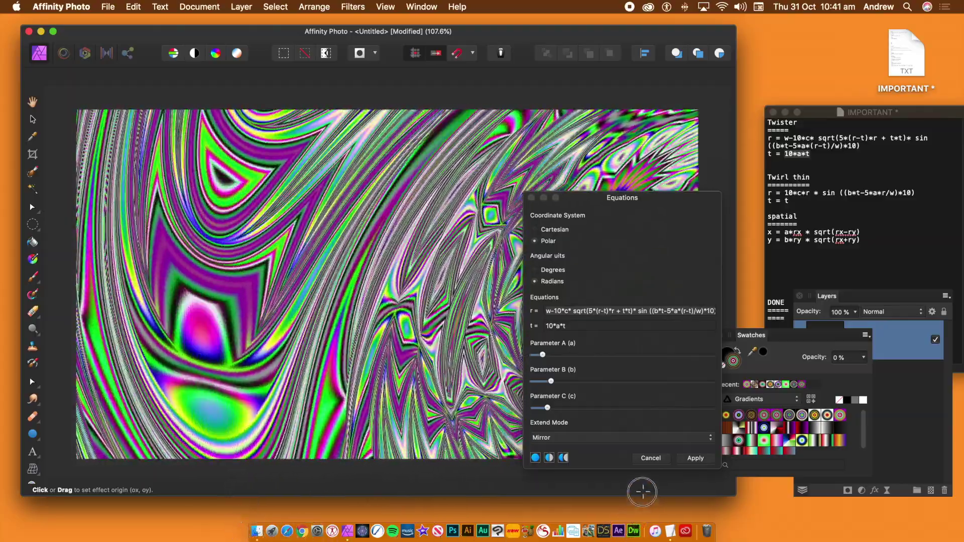
left_click(556, 326)
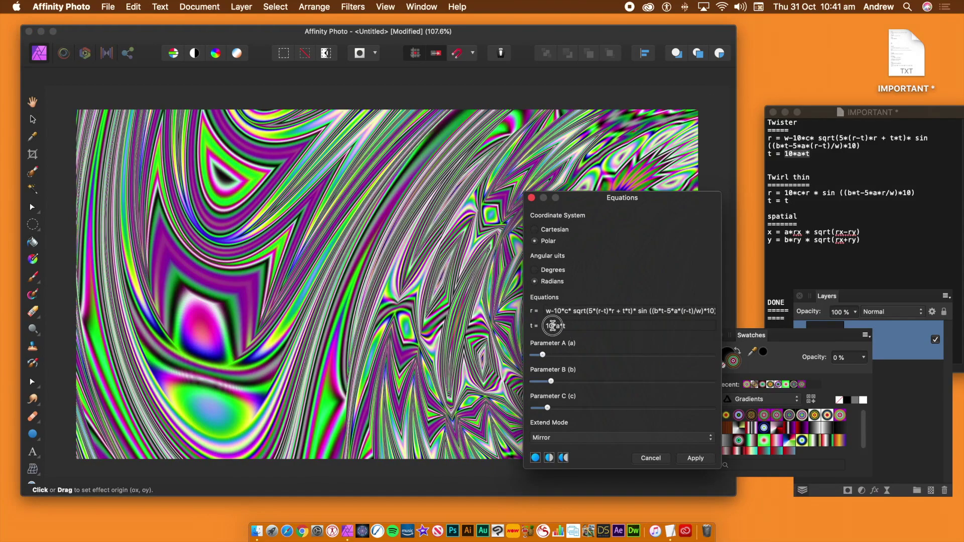
Change t to 5*a*t, move the origin toward bottom centre, and adjust Parameters A and C.
type("5")
key("Tab")
left_click(245, 426)
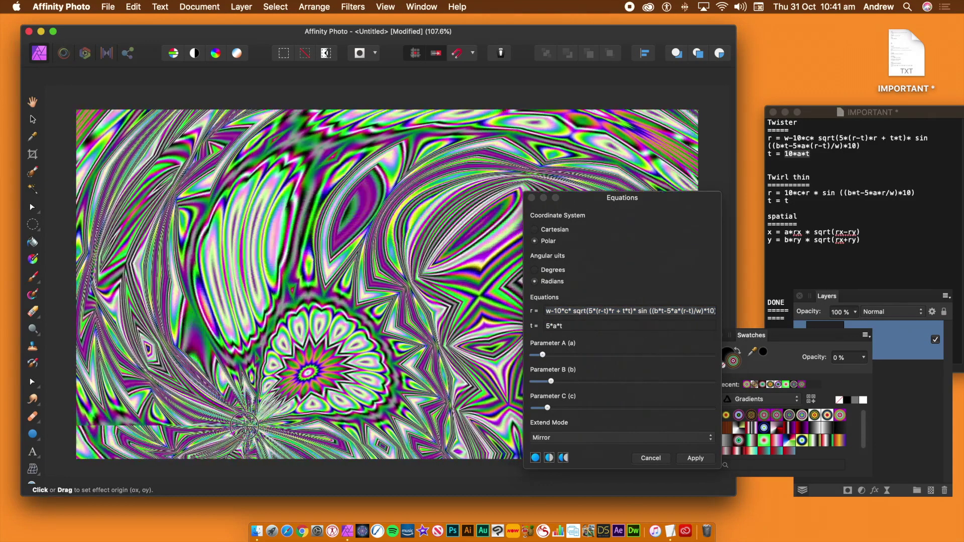
left_click_drag(7, 517, 439, 450)
left_click_drag(542, 354, 562, 357)
left_click_drag(547, 408, 539, 411)
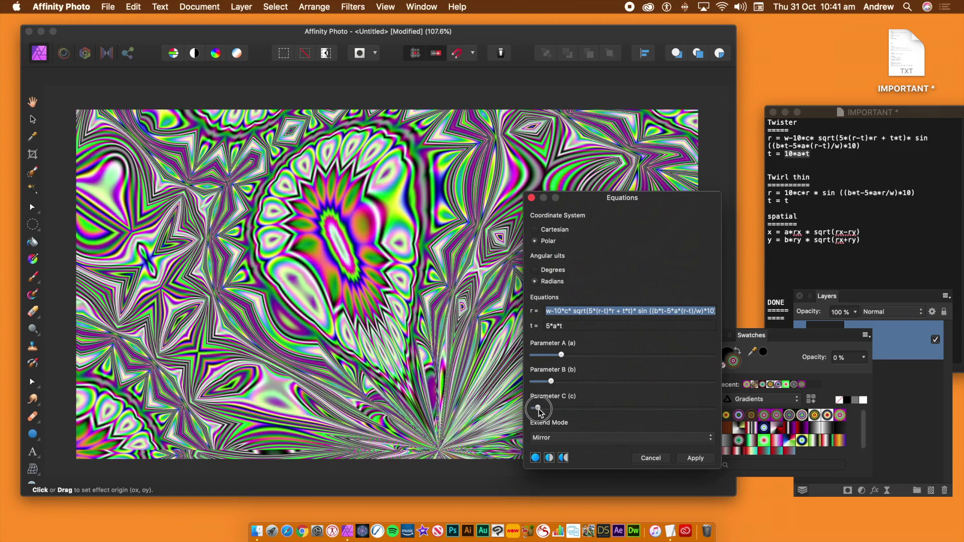
Edit the r formula to use 3*c and 50 inside sqrt, then apply the distortion.
left_click(559, 311)
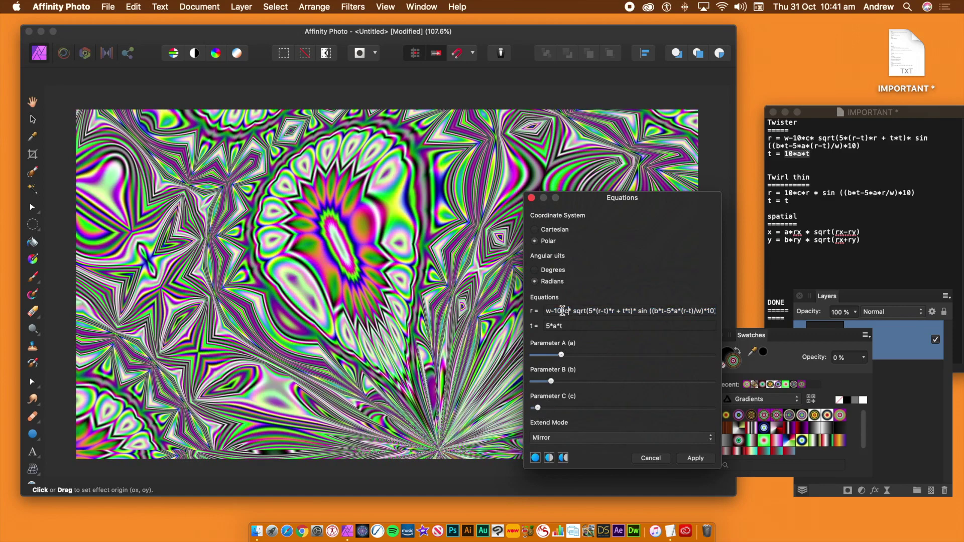
left_click(555, 312)
type("3")
key("Tab")
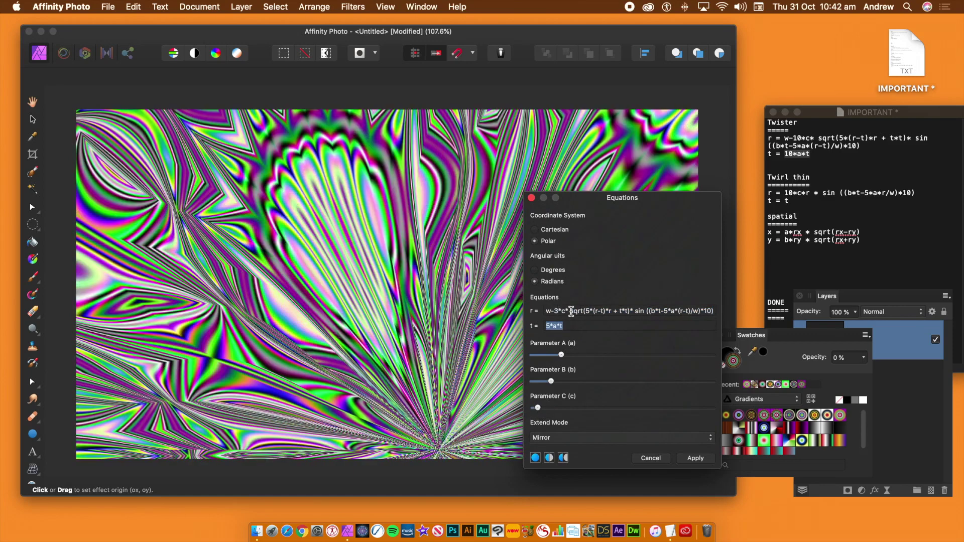
left_click(588, 311)
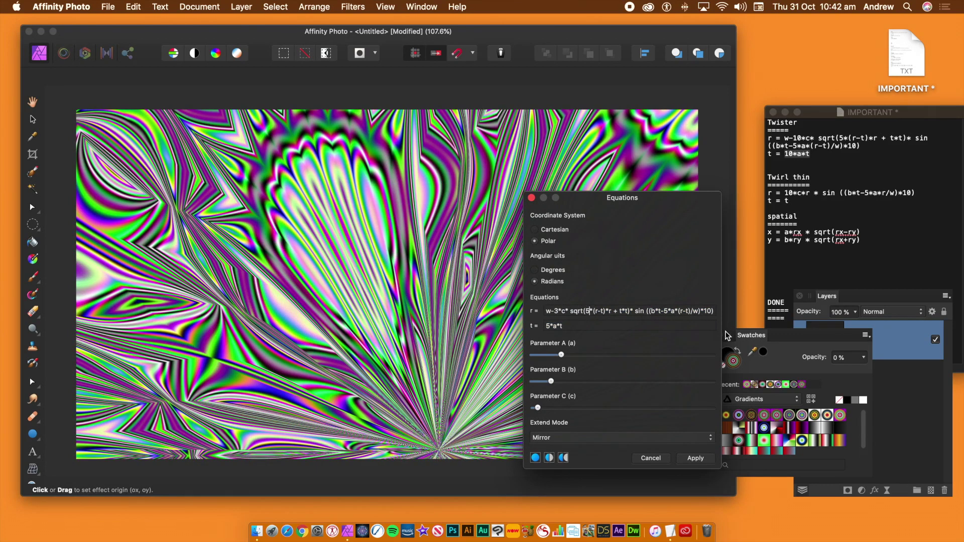
type("0")
key("Tab")
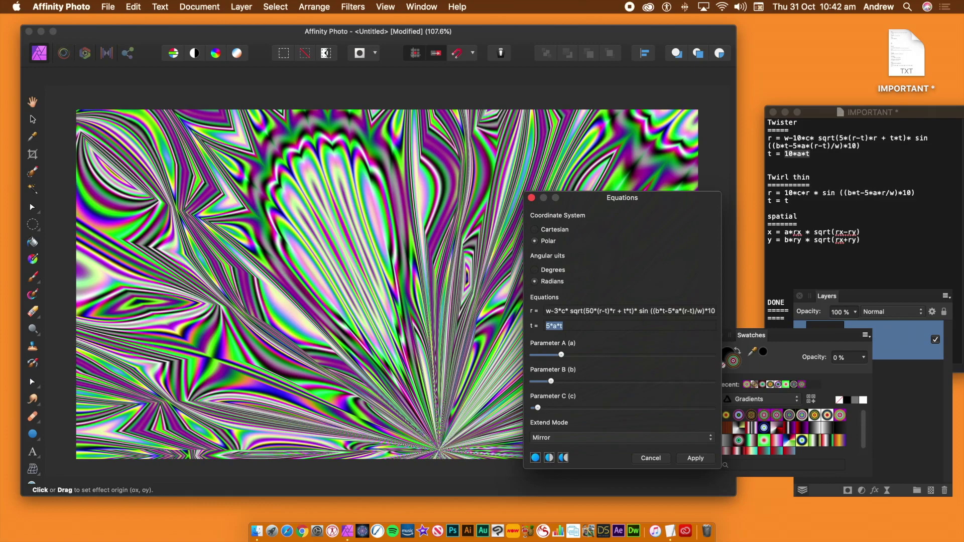
left_click(628, 312)
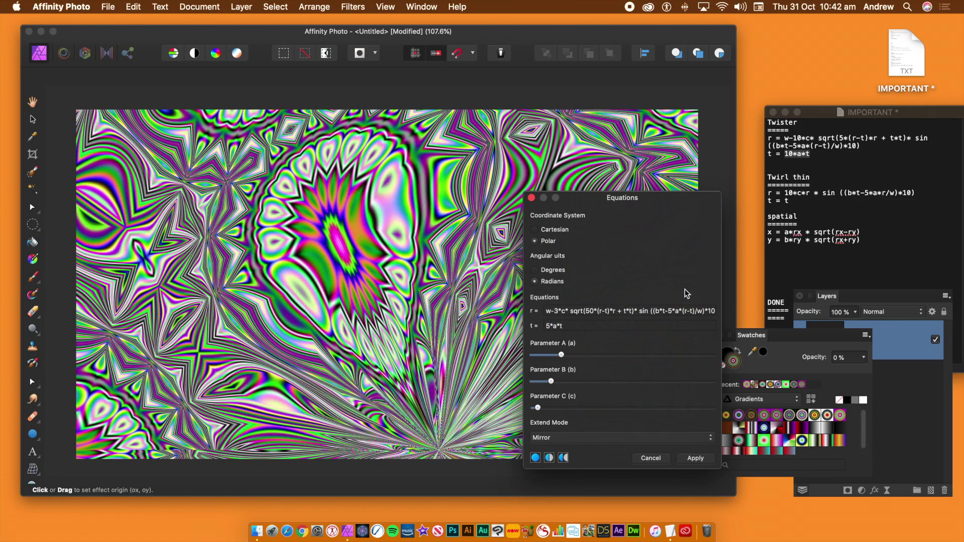
left_click(701, 459)
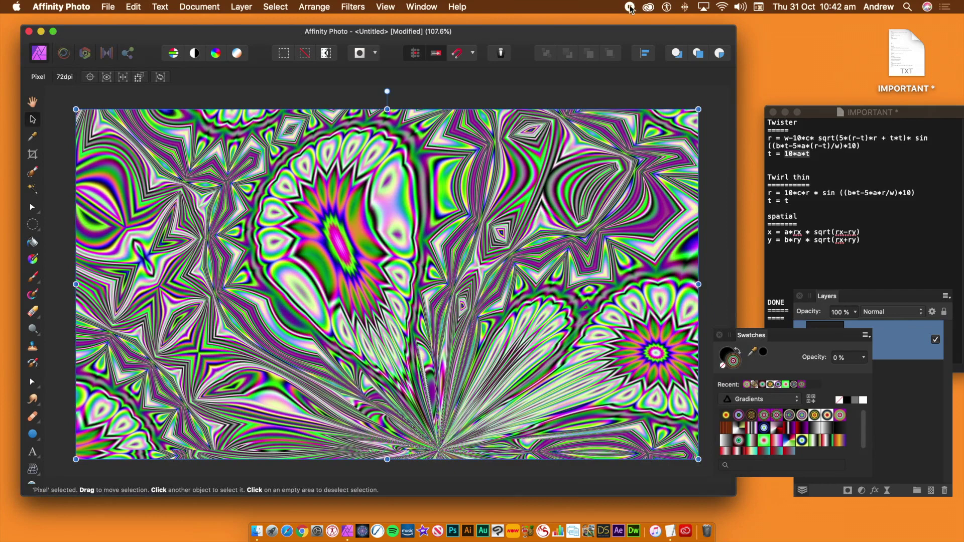
Draw a roughly 535 × 536 px striped-gradient circle left of centre, briefly checking Filters > Distort.
left_click(33, 435)
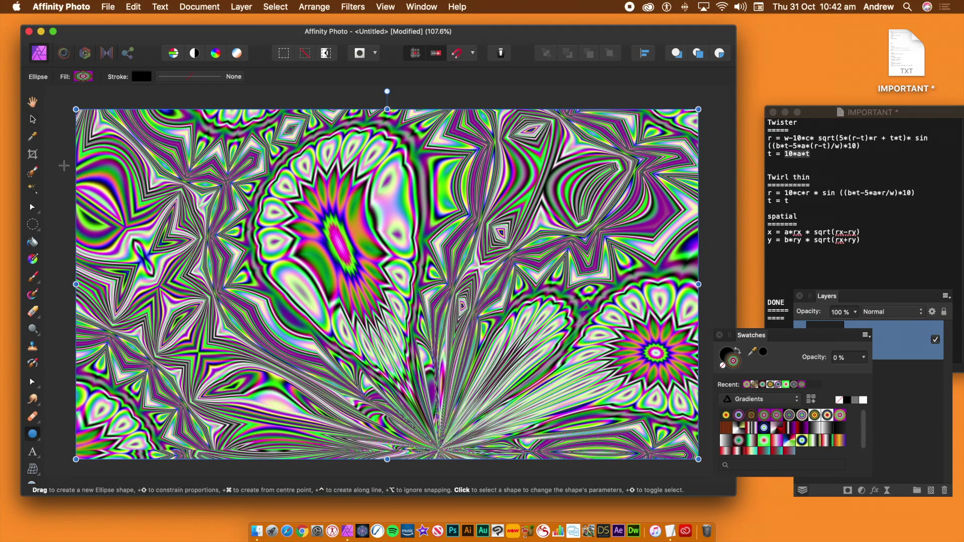
left_click_drag(212, 171, 402, 356)
left_click(353, 7)
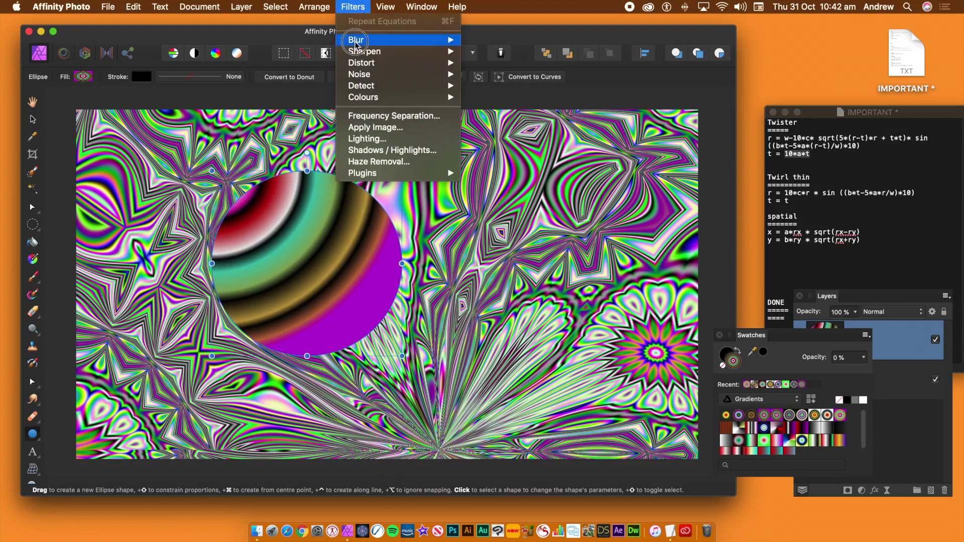
mouse_move(362, 62)
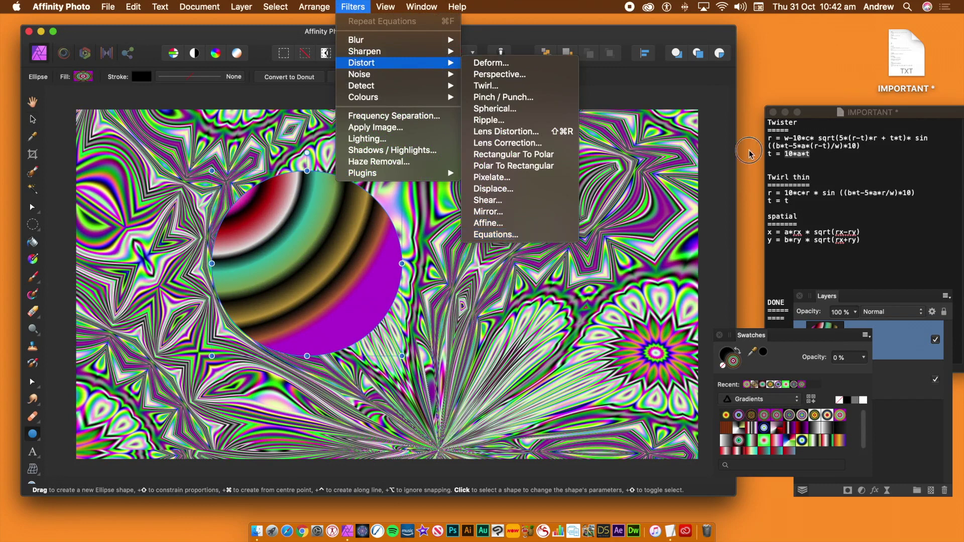
key("Escape")
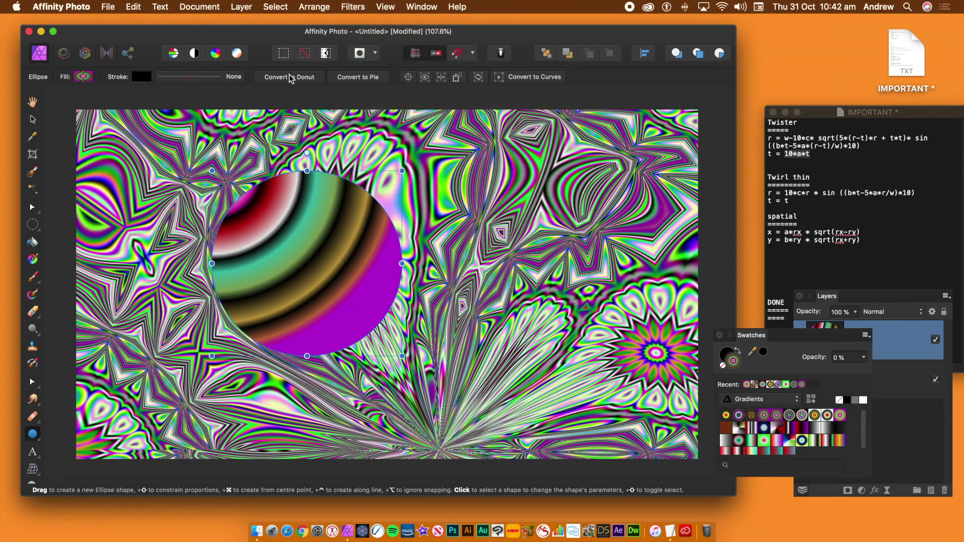